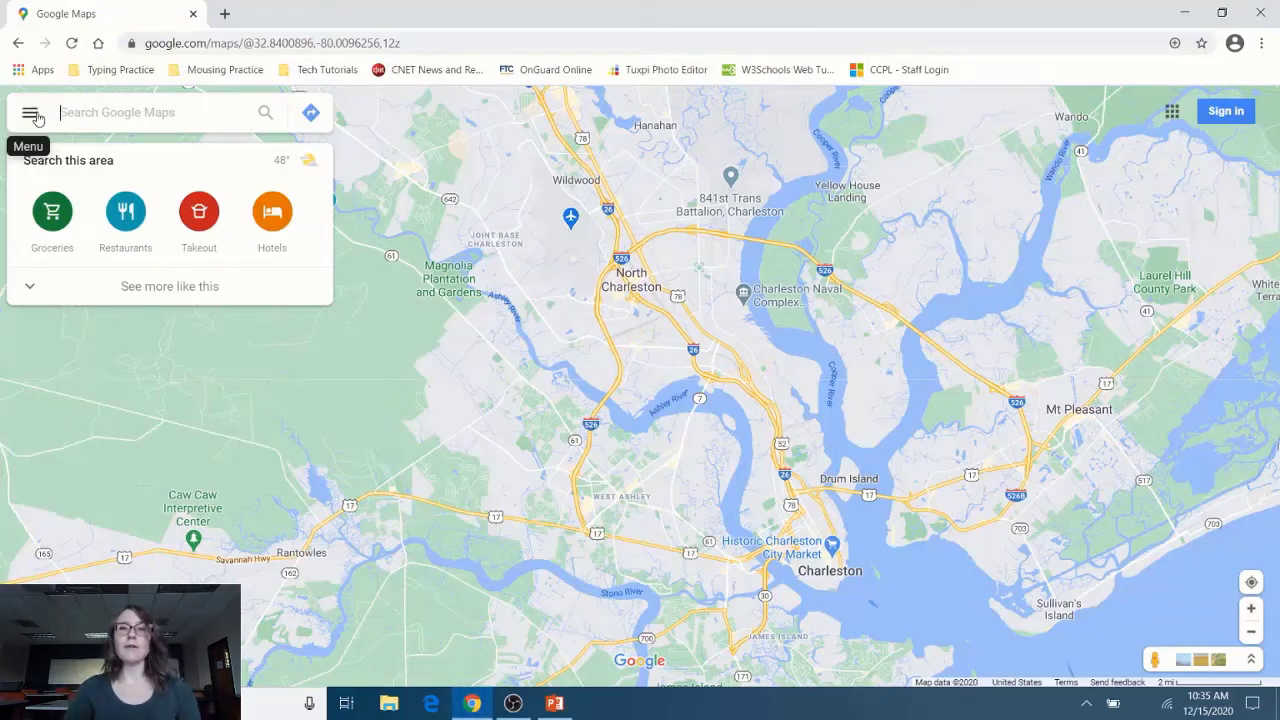
{"action": "left_click", "coordinate": [31, 113]}
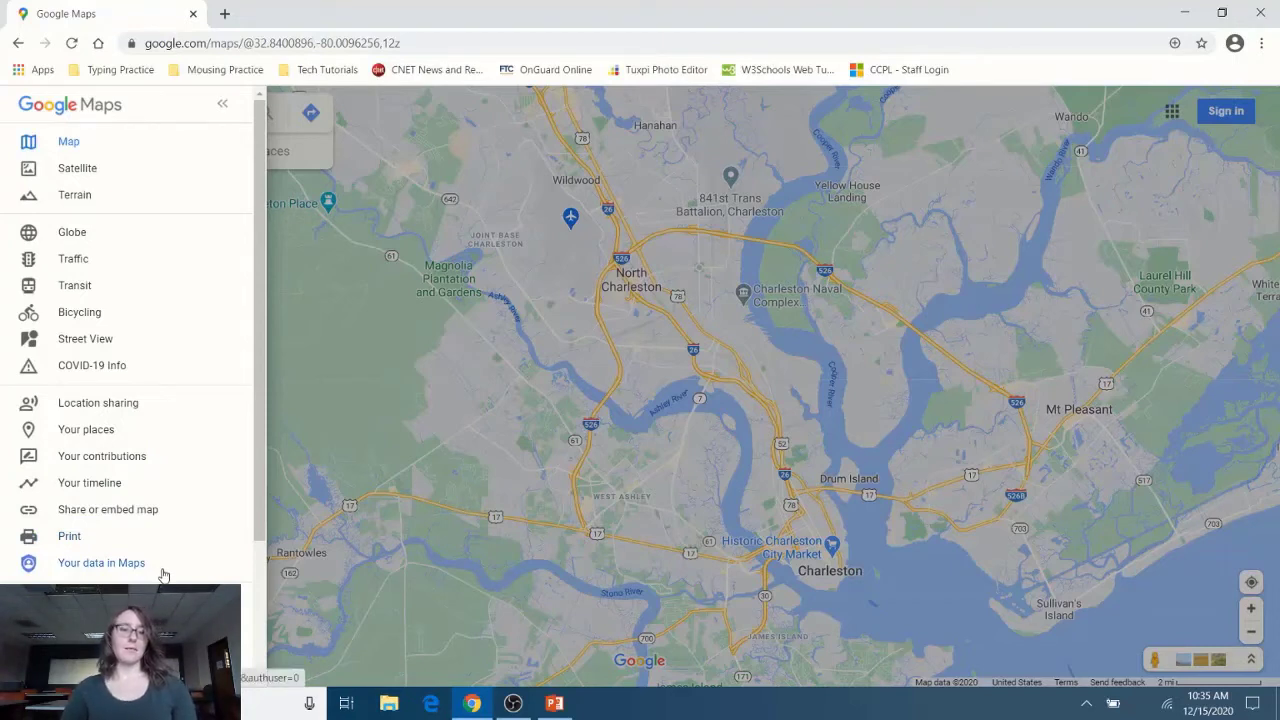
{"action": "scroll", "coordinate": [164, 575], "scroll_direction": "down", "scroll_amount": 2}
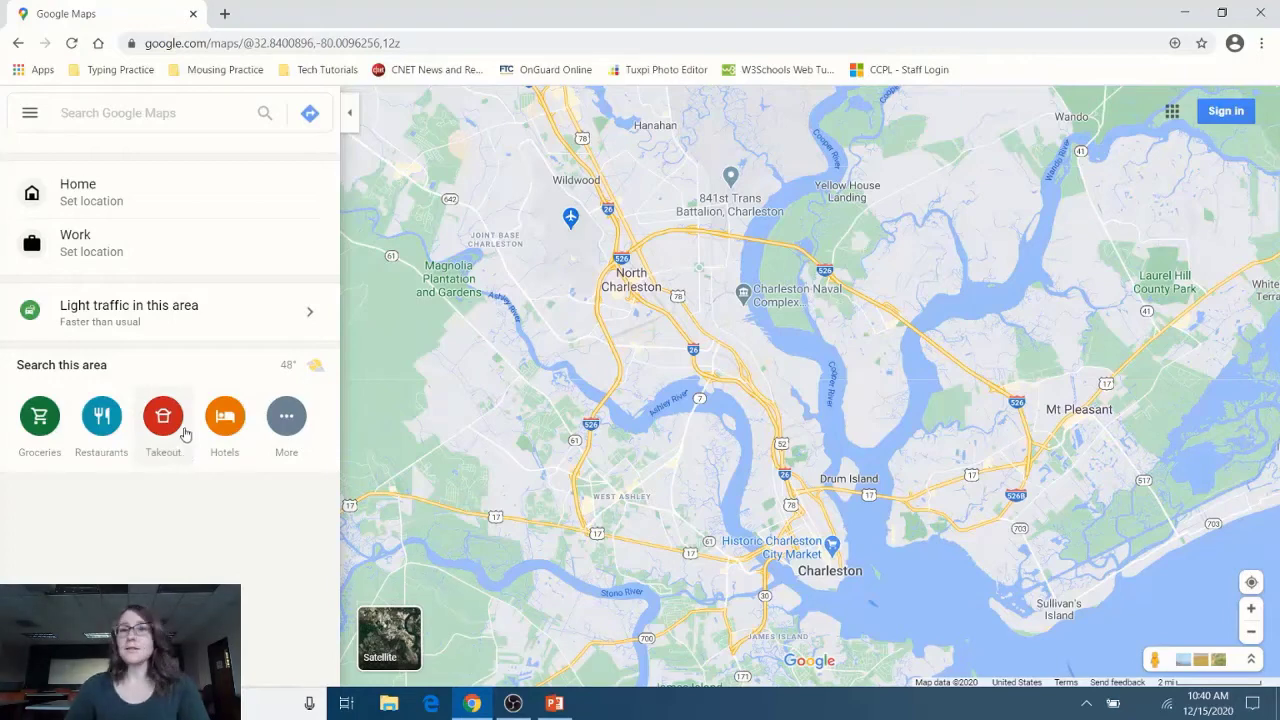
Step: Search this area of Charleston for takeout places and scroll through the rated results
{"action": "left_click", "coordinate": [185, 433]}
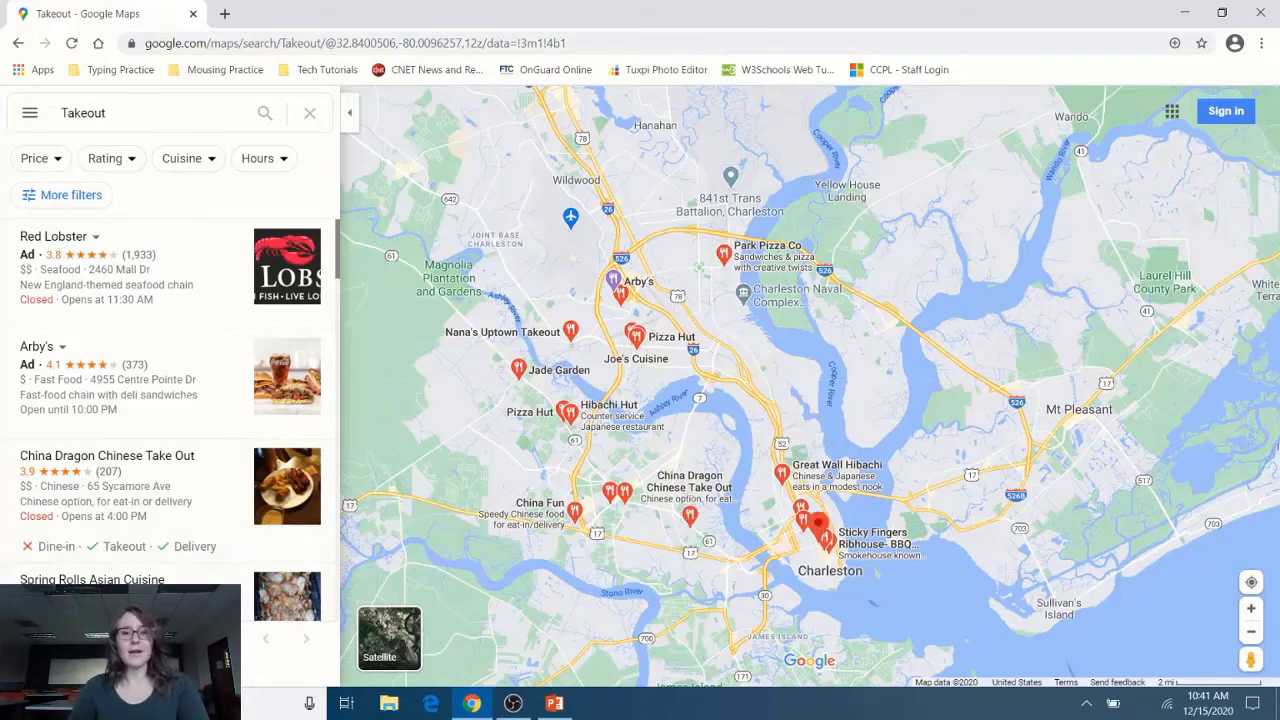
{"action": "scroll", "coordinate": [182, 389], "scroll_direction": "down", "scroll_amount": 2}
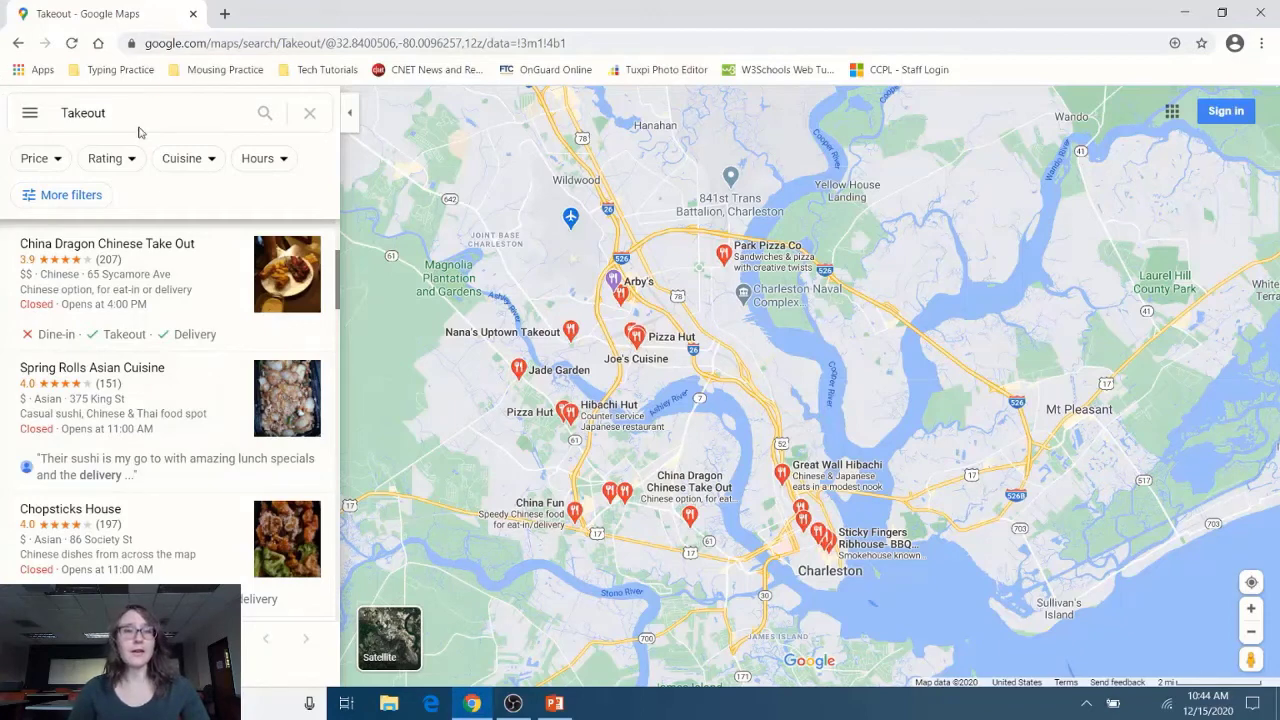
Step: Replace the Takeout search with 'Central Library, Los An'
{"action": "left_click", "coordinate": [84, 113]}
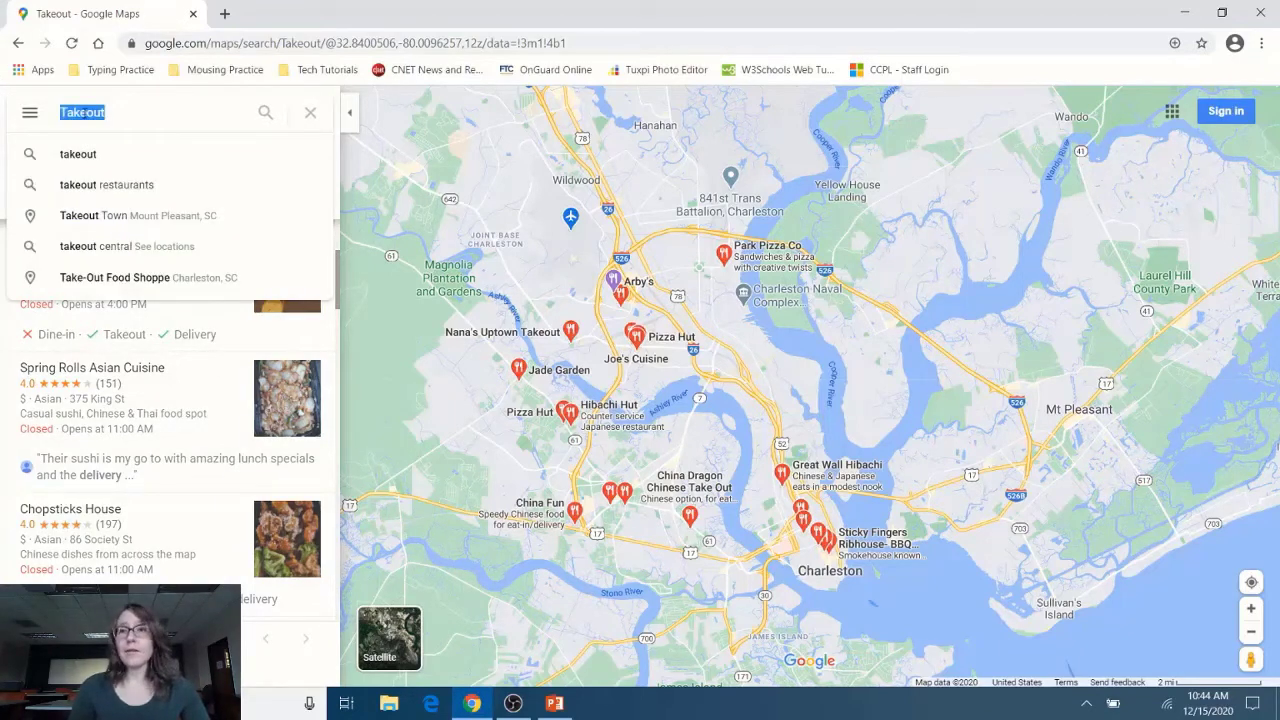
{"action": "key", "text": "BackSpace"}
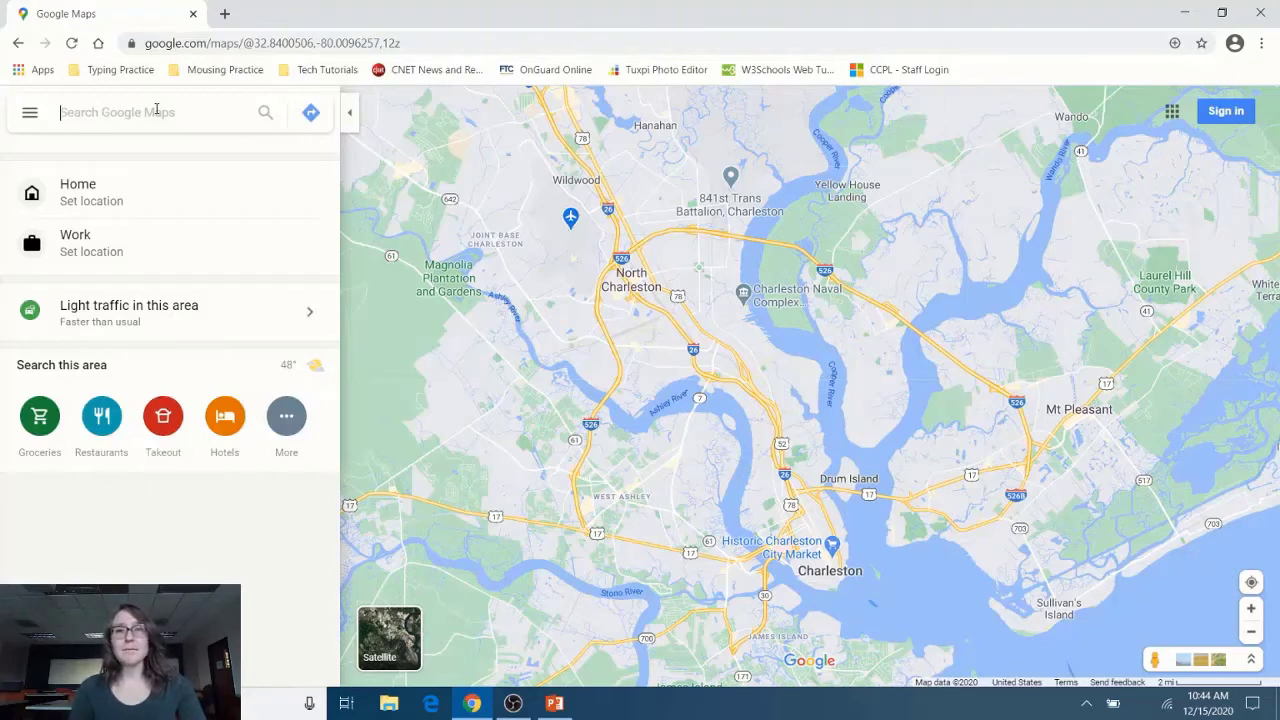
{"action": "type", "text": "Cent"}
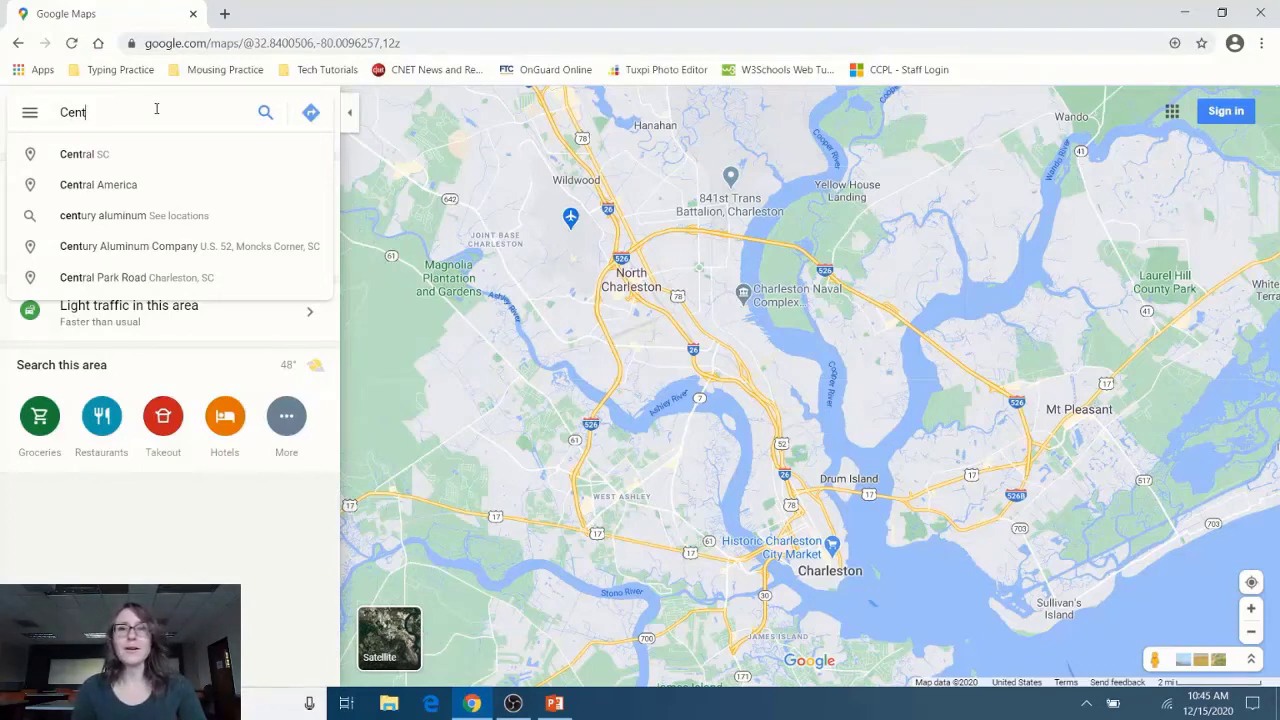
{"action": "type", "text": "ral L"}
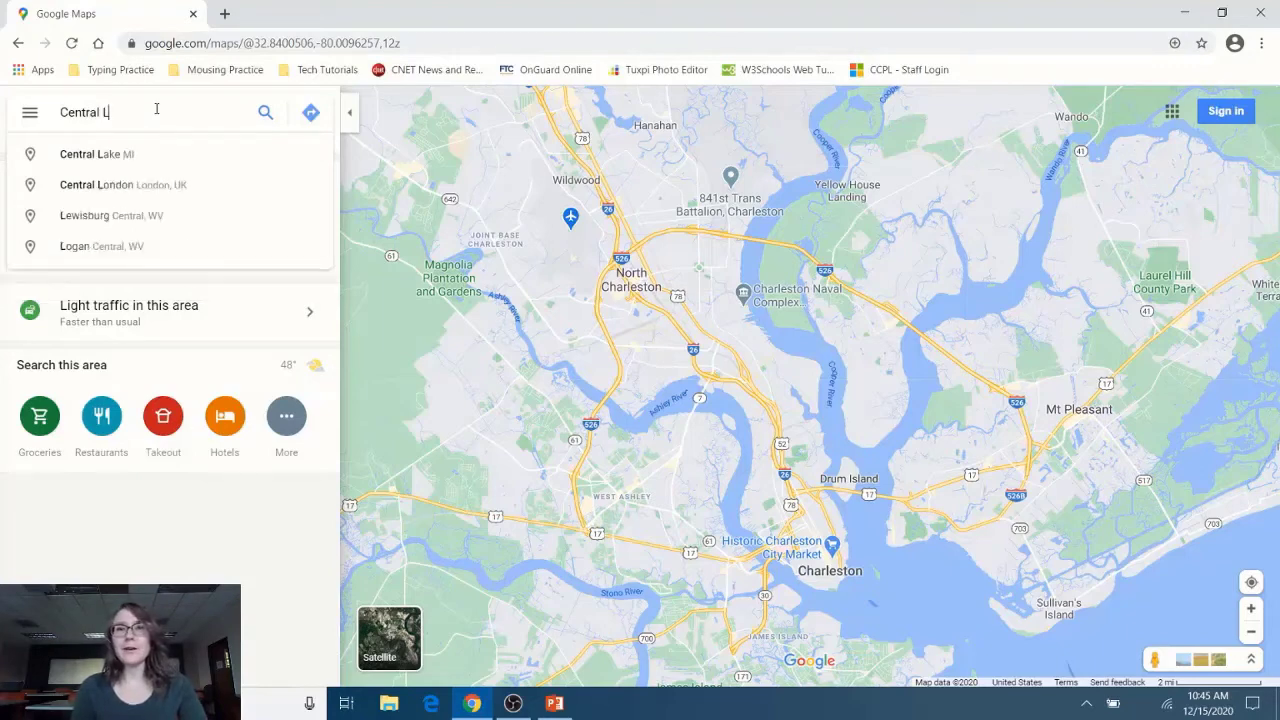
{"action": "type", "text": "ibrary"}
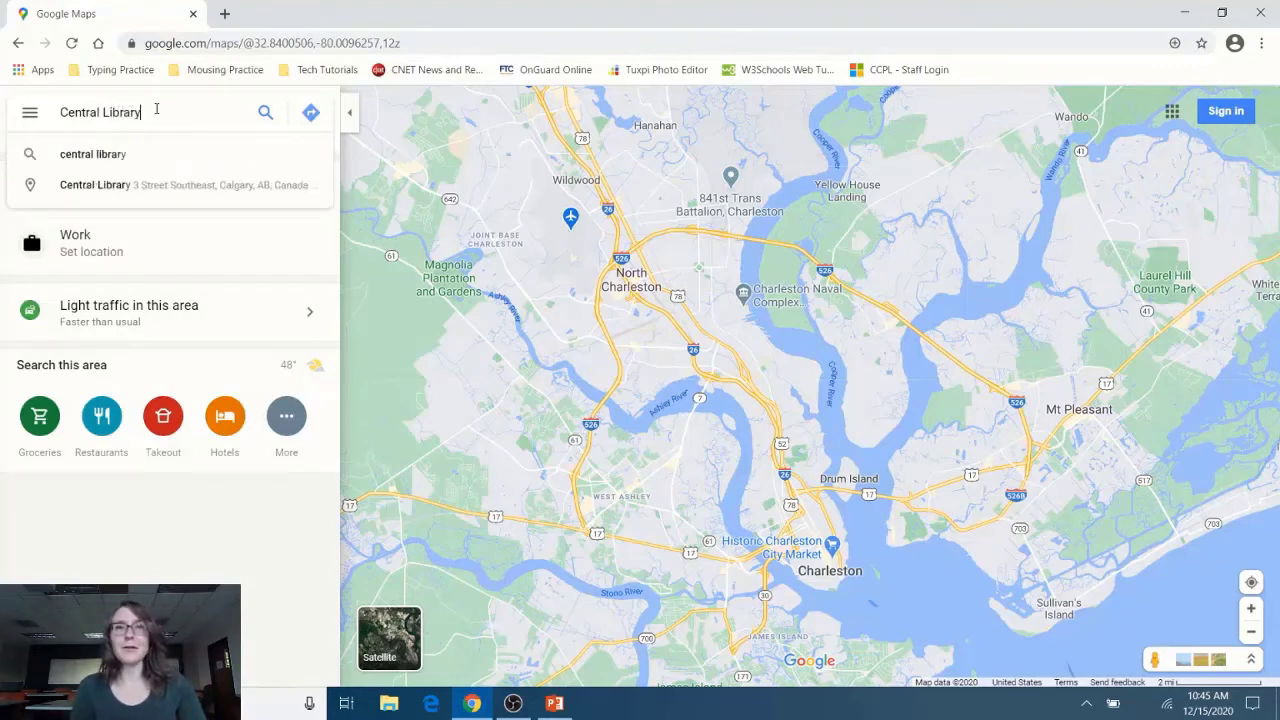
{"action": "type", "text": ", Los An"}
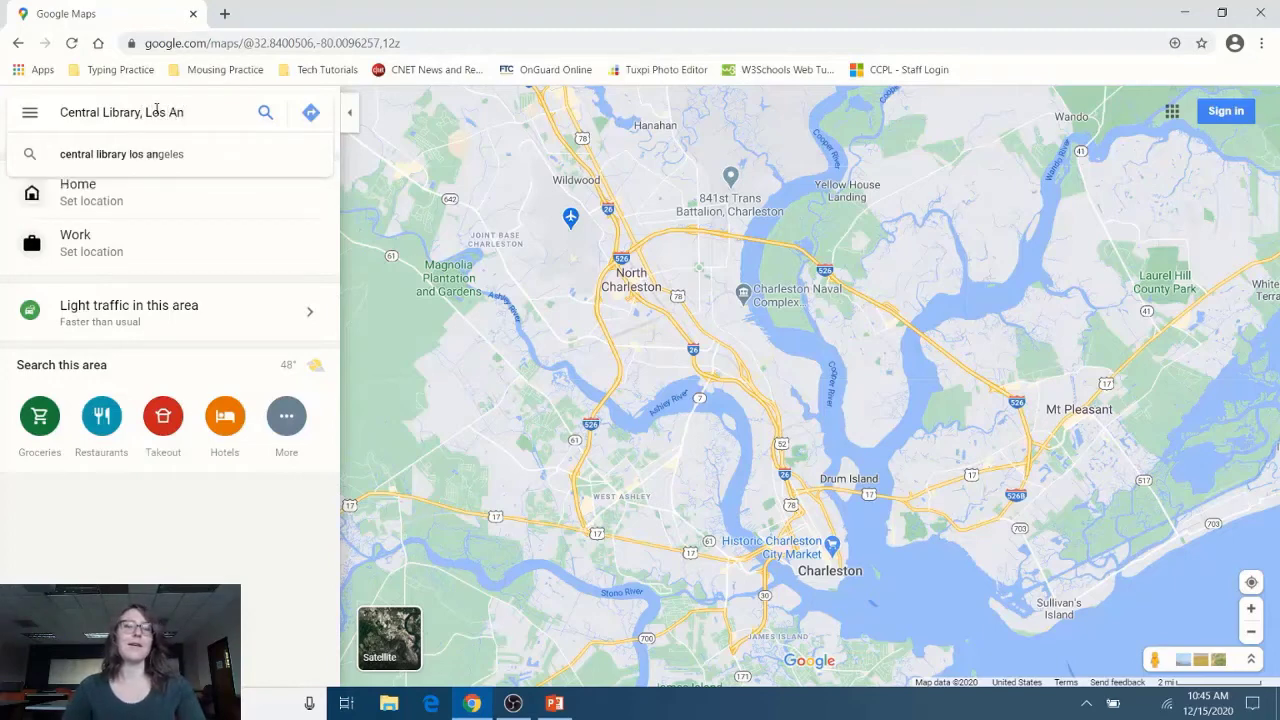
Step: Go to Central Library, Los Angeles, CA 90071 and scroll its place panel to the photos
{"action": "left_click", "coordinate": [178, 160]}
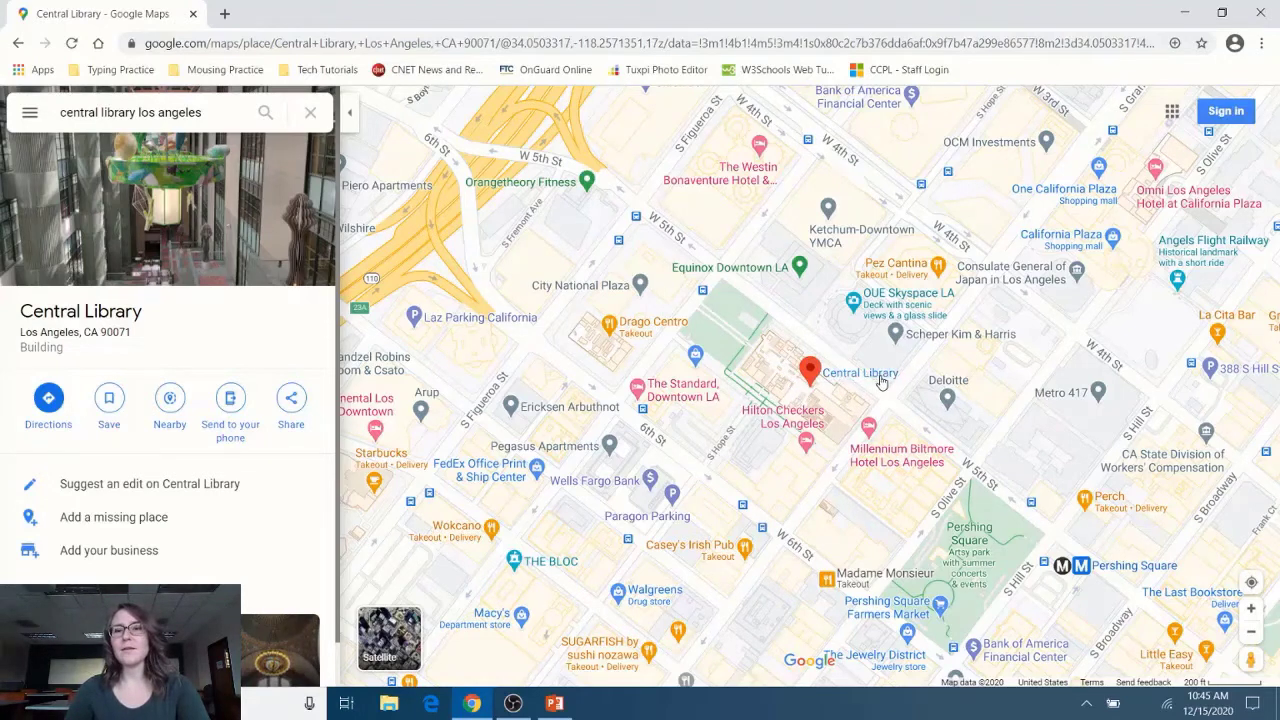
{"action": "mouse_move", "coordinate": [866, 384]}
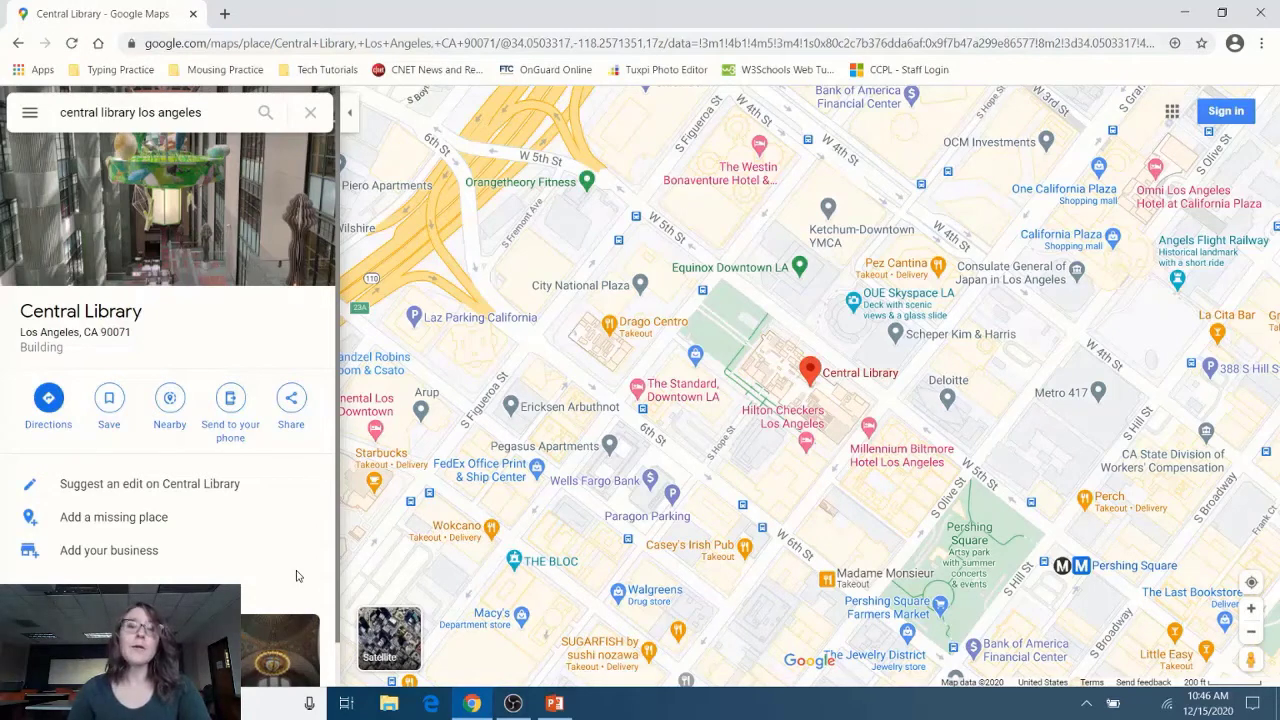
{"action": "scroll", "coordinate": [296, 576], "scroll_direction": "down", "scroll_amount": 1}
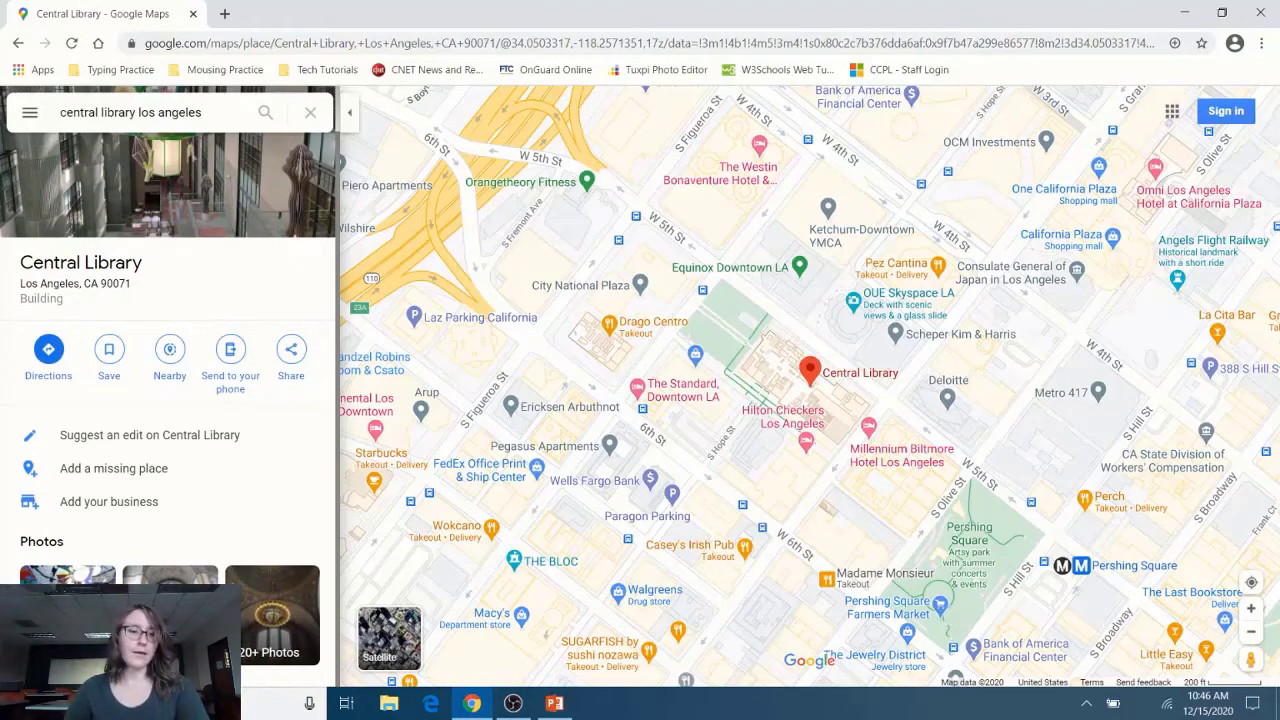
Step: Filter Central Library's photos to Street View & 360° and open the rotunda panorama
{"action": "left_click", "coordinate": [272, 615]}
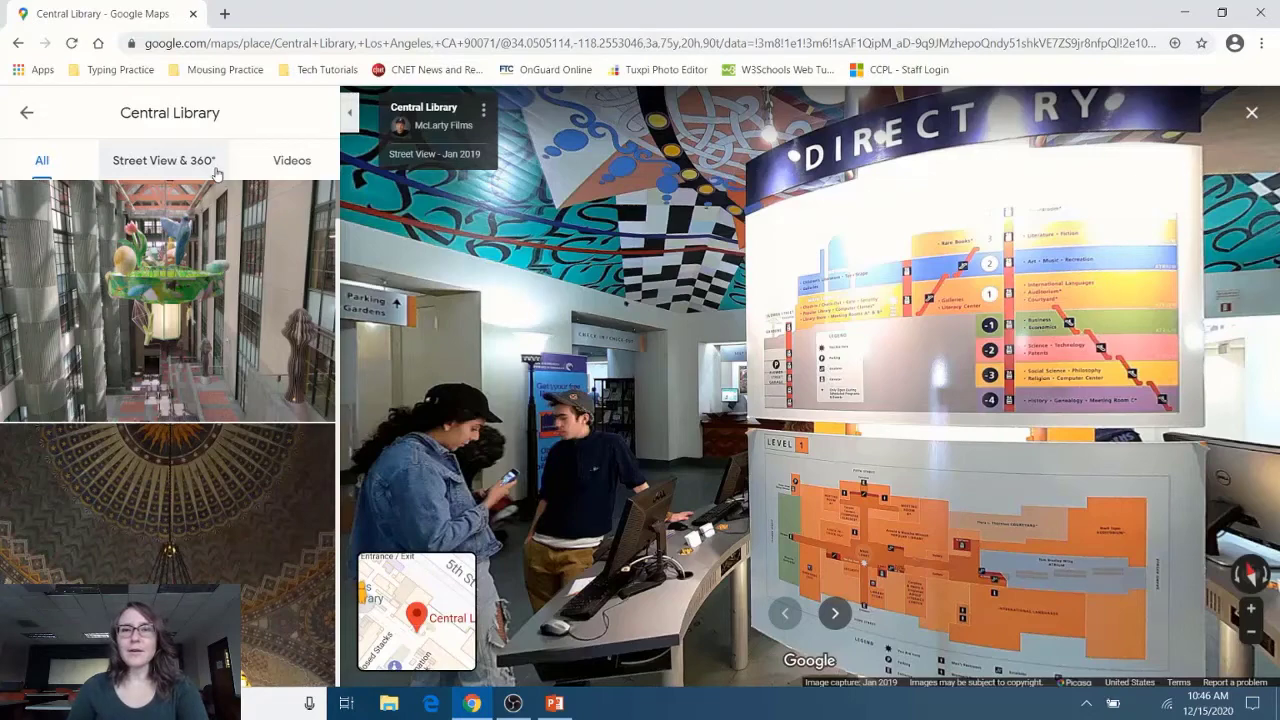
{"action": "left_click", "coordinate": [215, 173]}
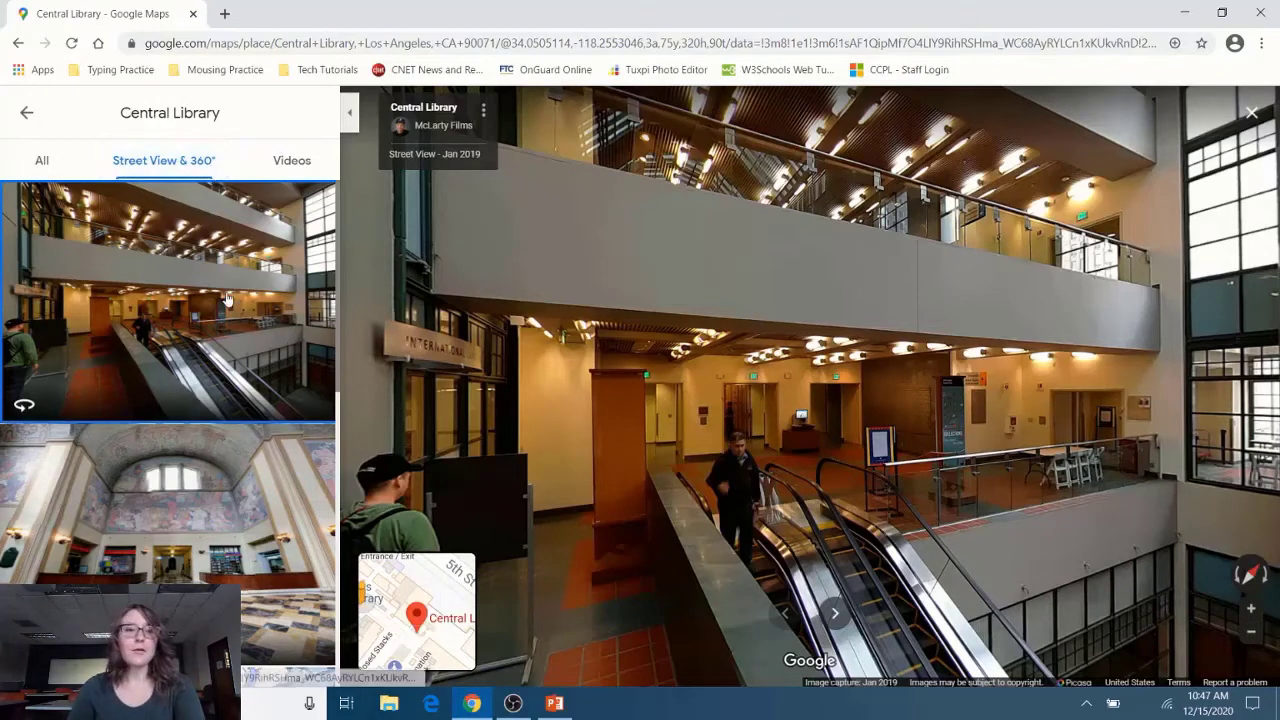
{"action": "scroll", "coordinate": [226, 298], "scroll_direction": "down", "scroll_amount": 3}
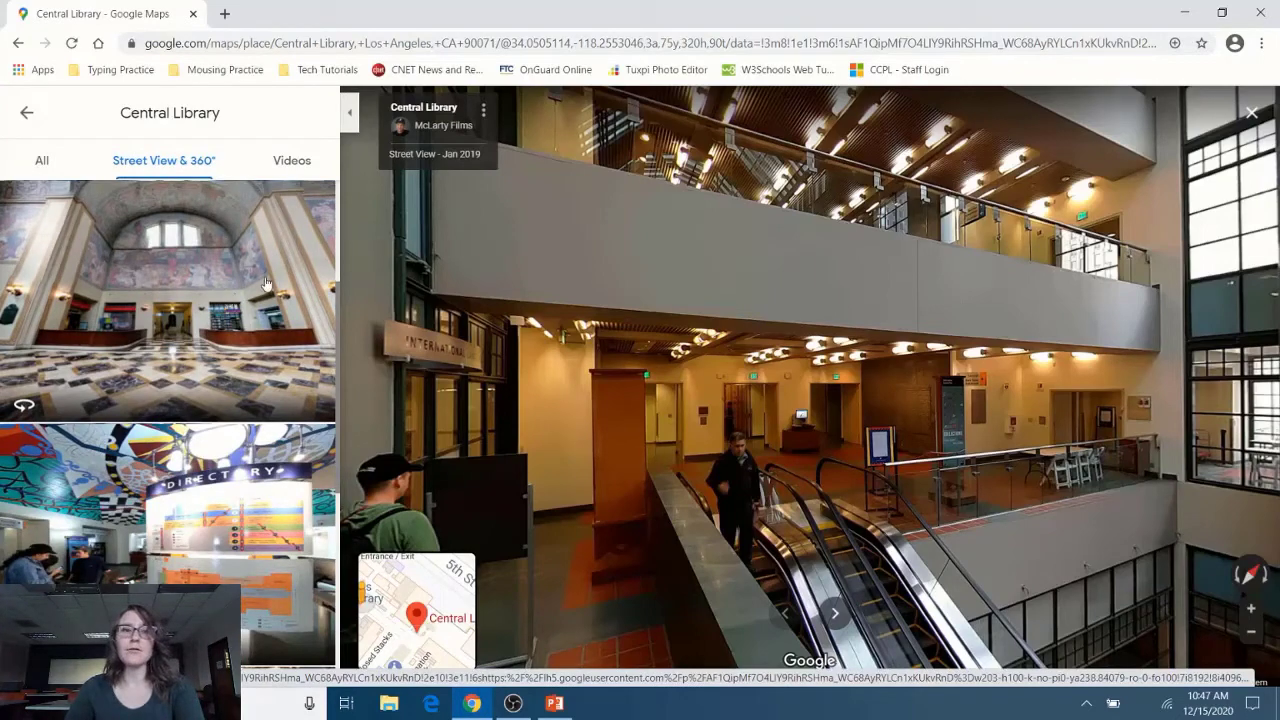
{"action": "left_click", "coordinate": [266, 284]}
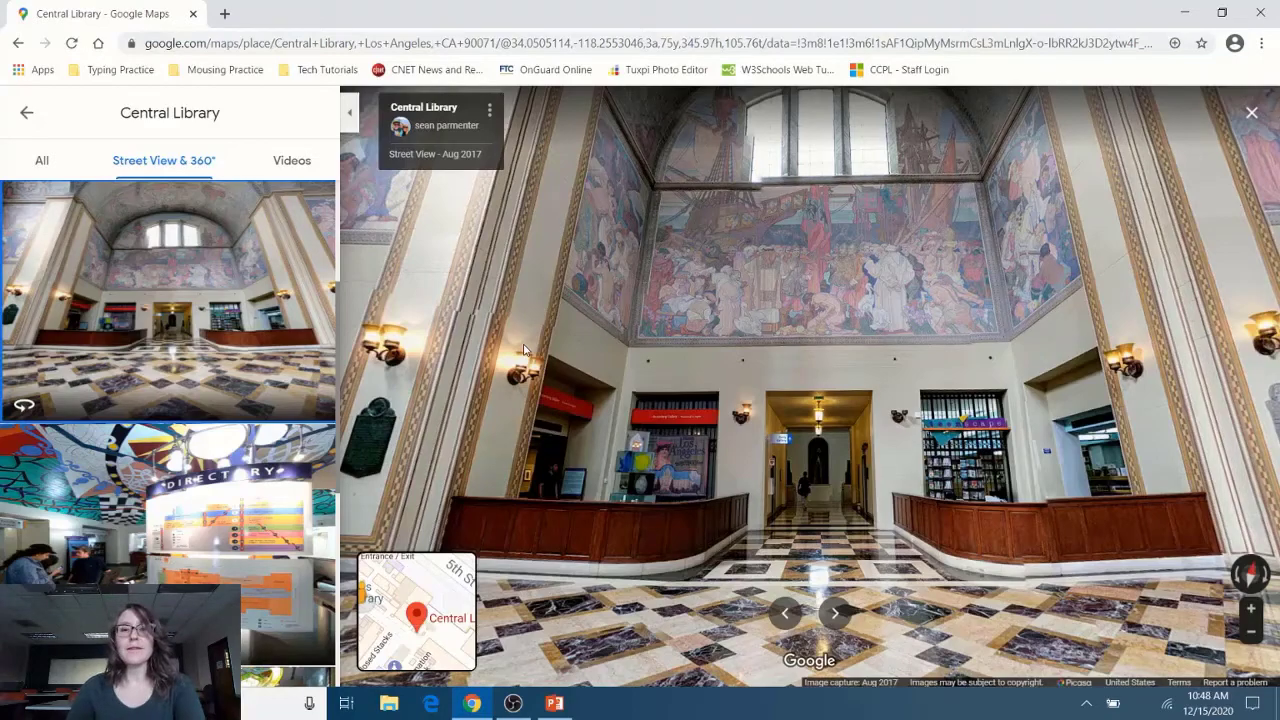
Step: Look around the lobby, then view the Tom Bradley Wing doorway and the 5th St entrance
{"action": "left_click_drag", "start_coordinate": [524, 348], "coordinate": [561, 692]}
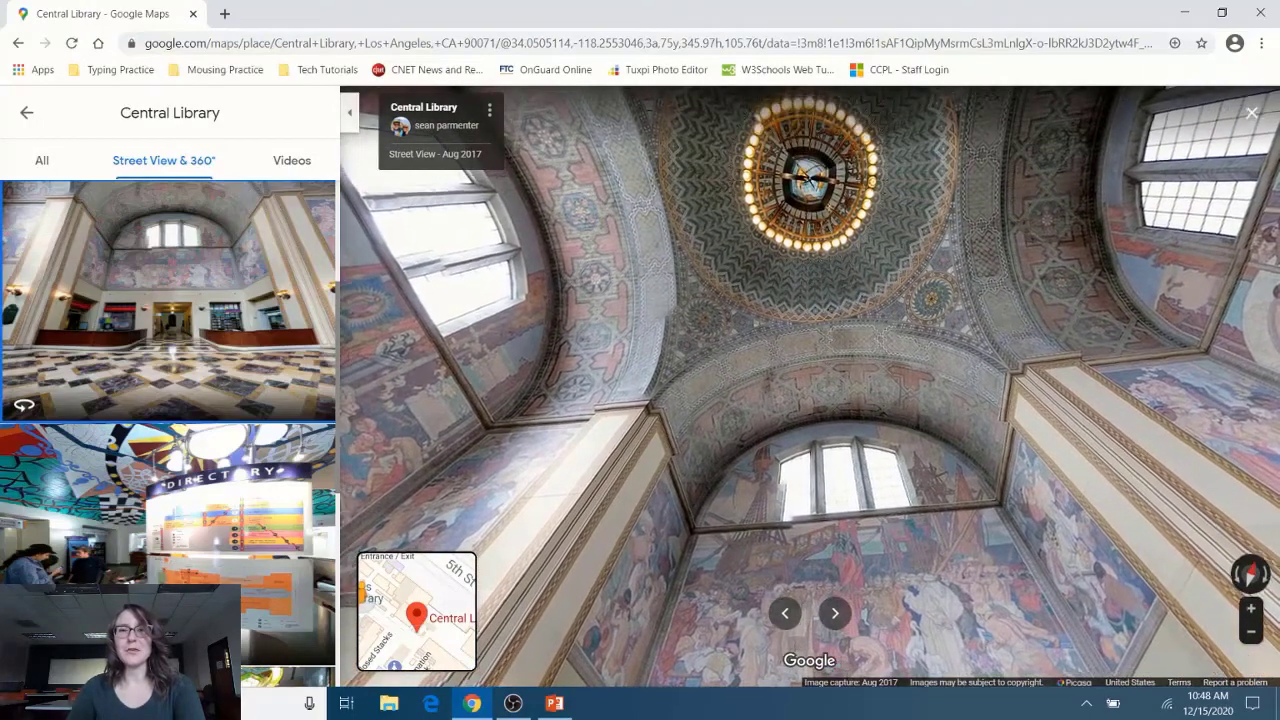
{"action": "left_click_drag", "start_coordinate": [470, 640], "coordinate": [480, 407]}
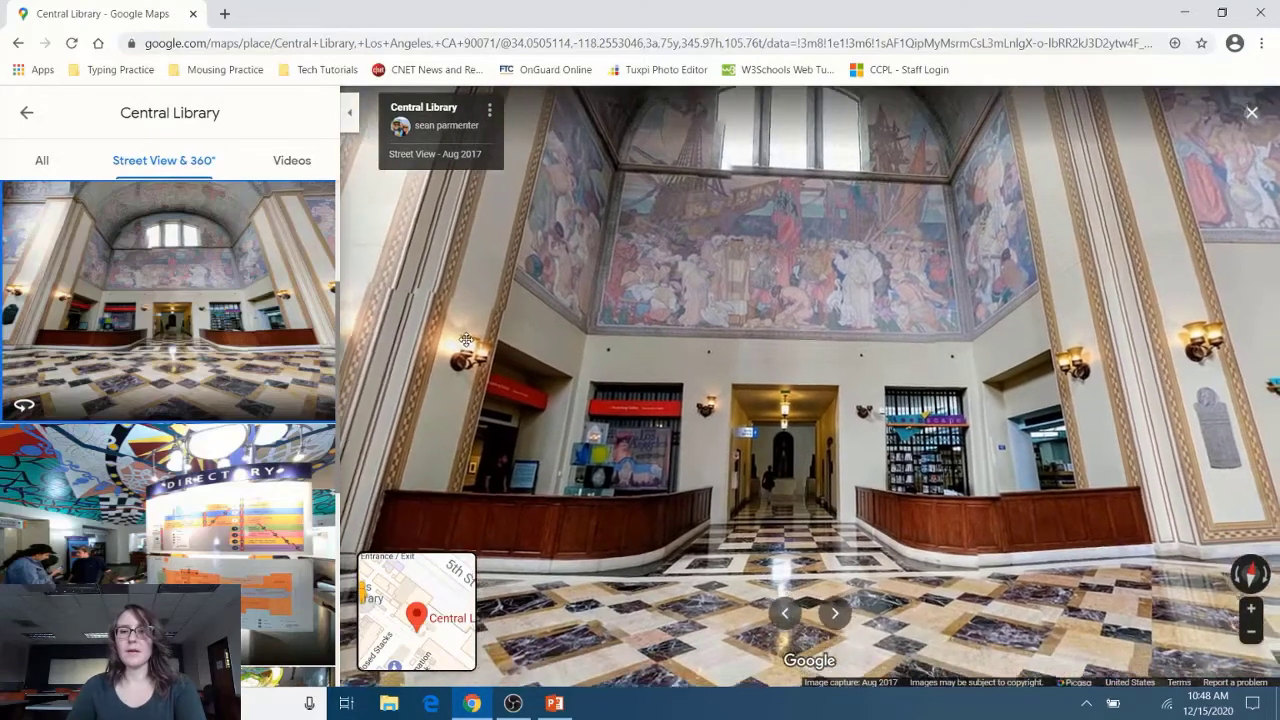
{"action": "left_click_drag", "start_coordinate": [1013, 428], "coordinate": [612, 511]}
{"action": "left_click", "coordinate": [247, 300]}
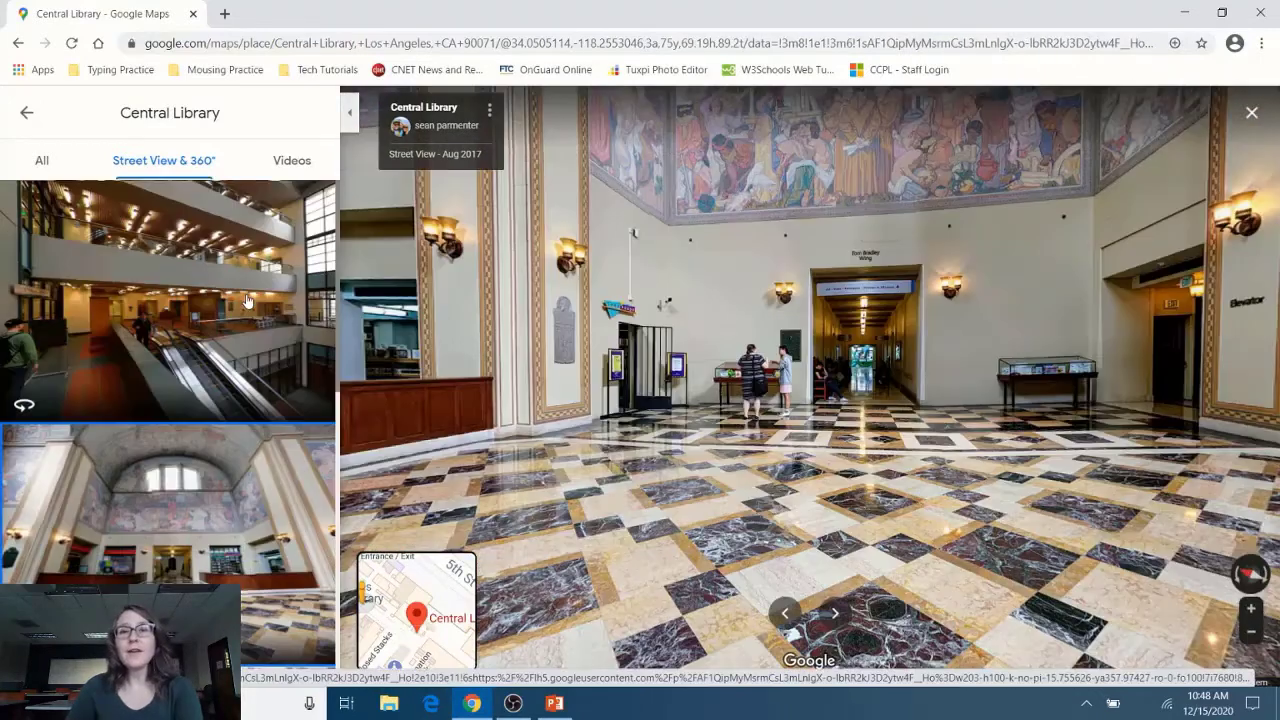
{"action": "scroll", "coordinate": [247, 300], "scroll_direction": "down", "scroll_amount": 5}
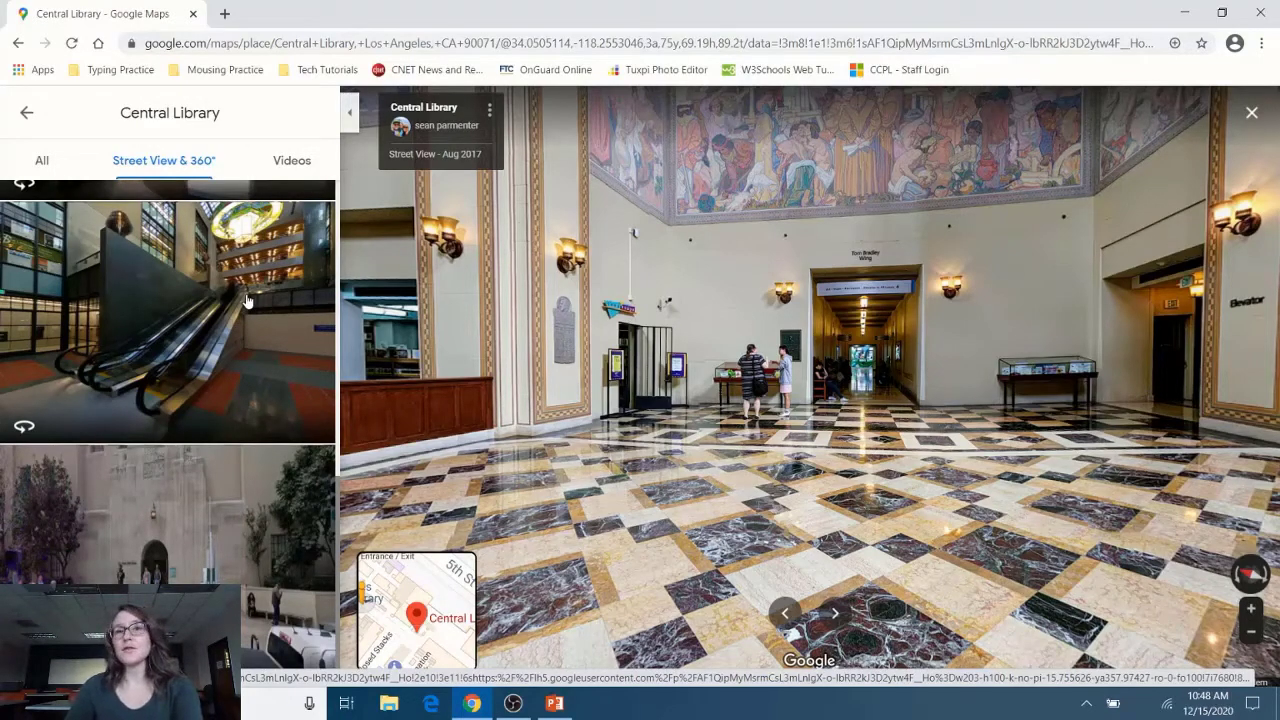
{"action": "left_click", "coordinate": [247, 527]}
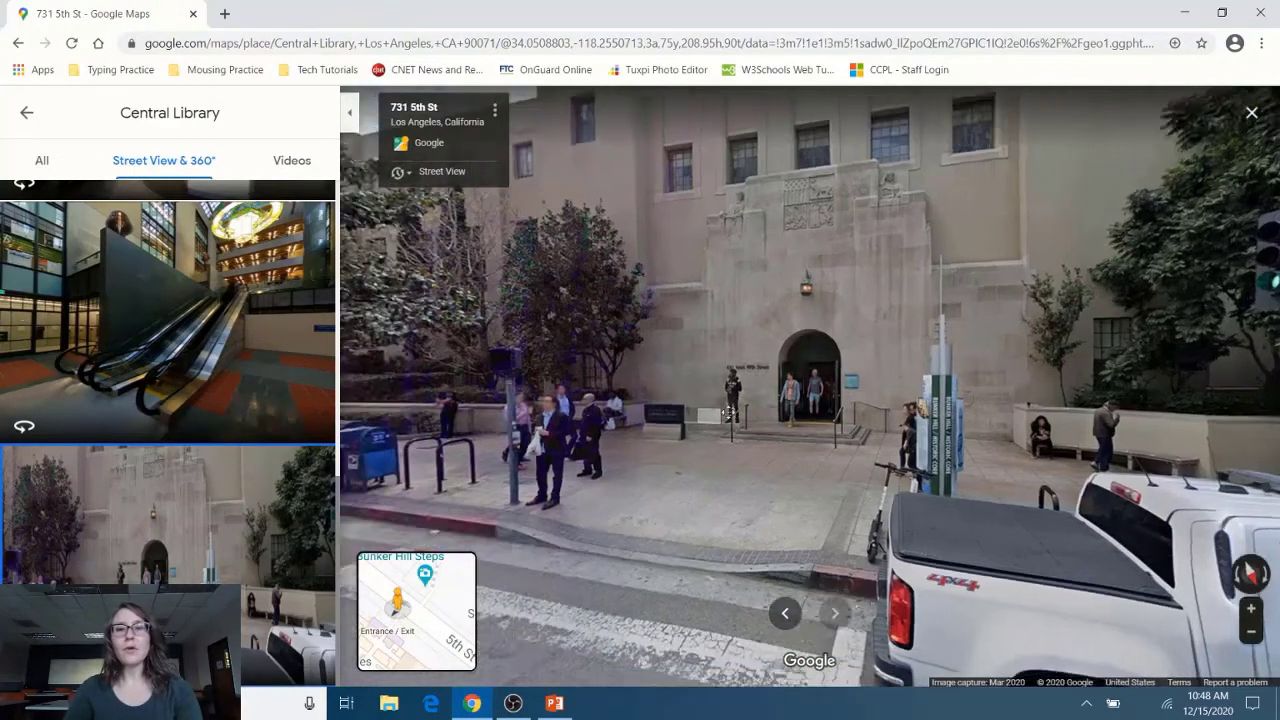
{"action": "left_click_drag", "start_coordinate": [730, 413], "coordinate": [1276, 326]}
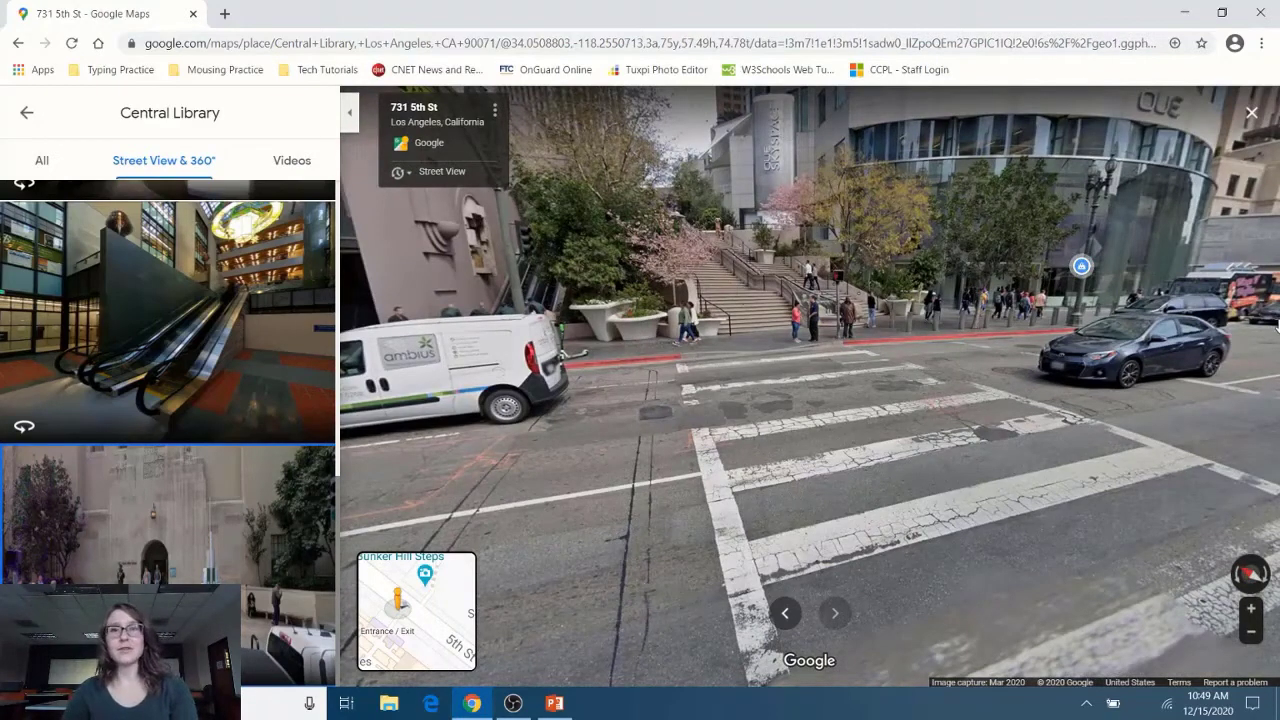
{"action": "left_click", "coordinate": [553, 466]}
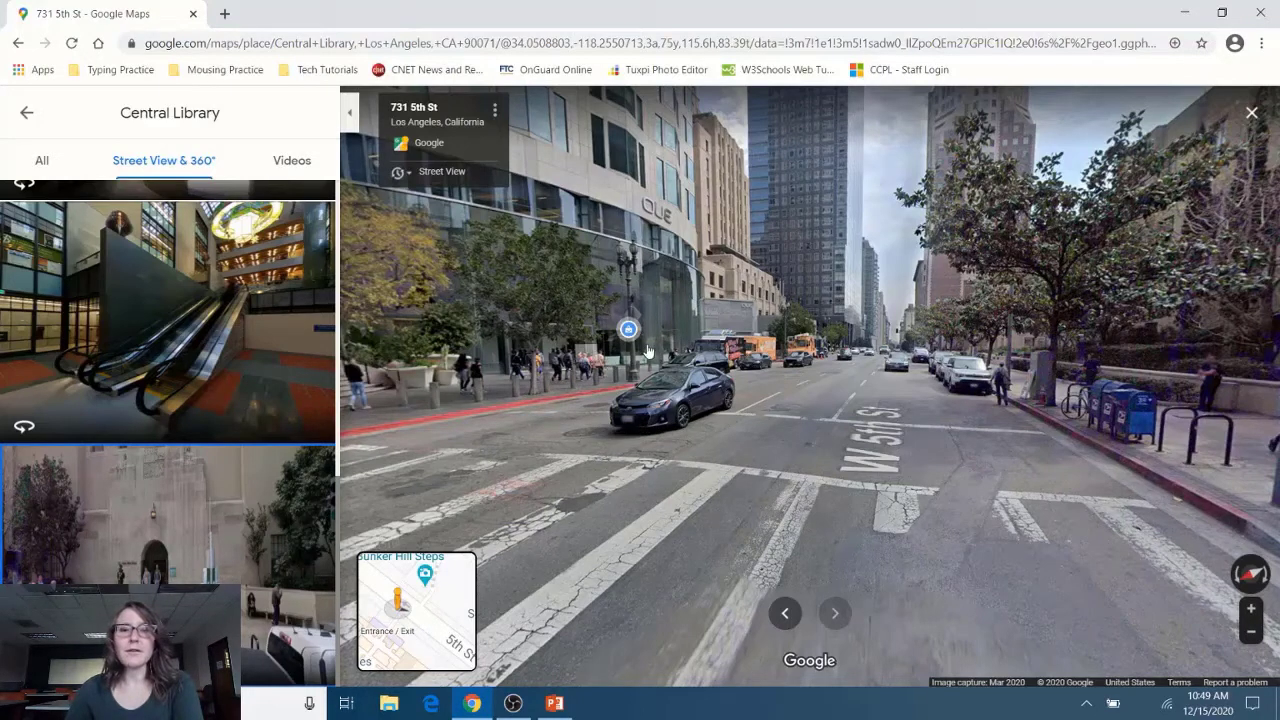
{"action": "mouse_move", "coordinate": [637, 340]}
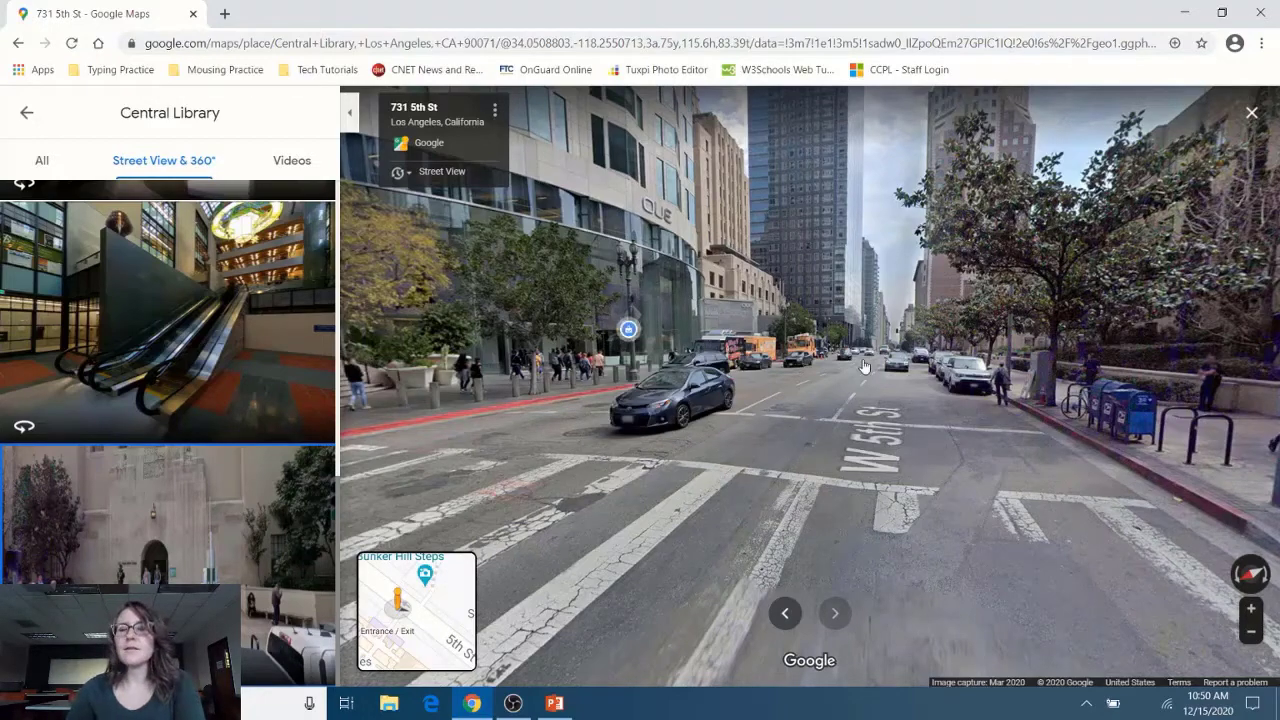
{"action": "left_click", "coordinate": [864, 366]}
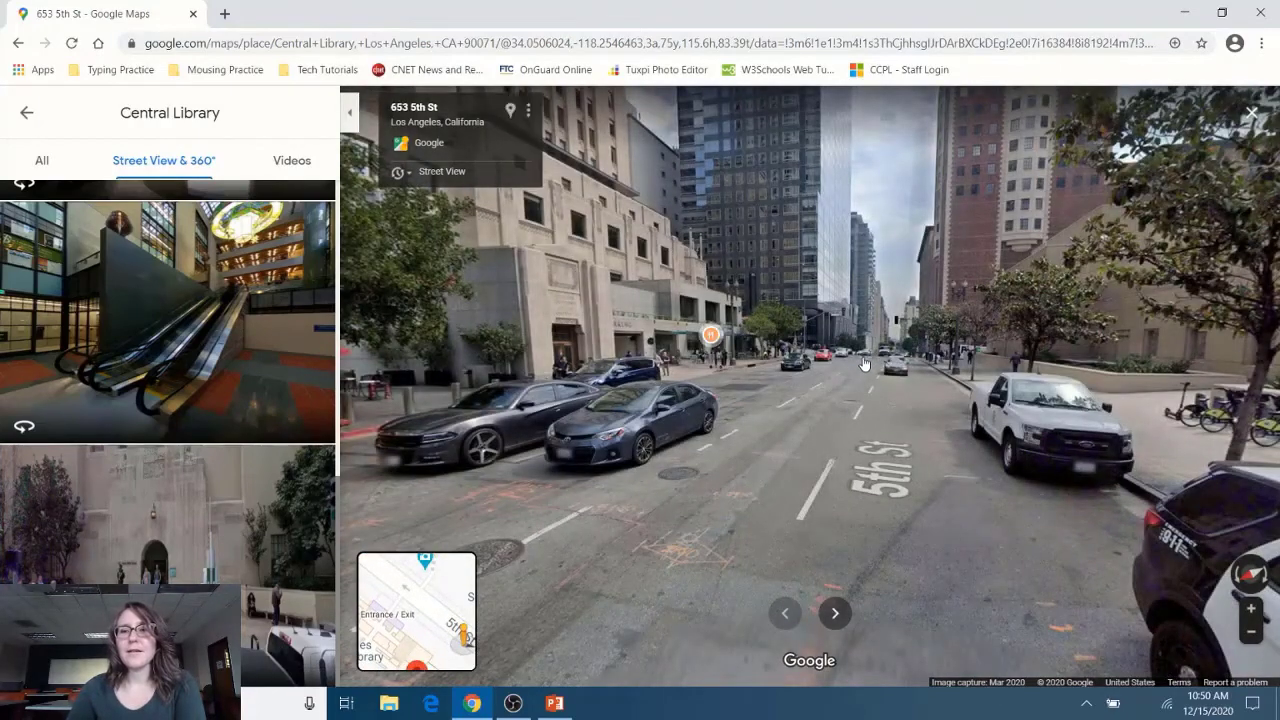
{"action": "mouse_move", "coordinate": [711, 340]}
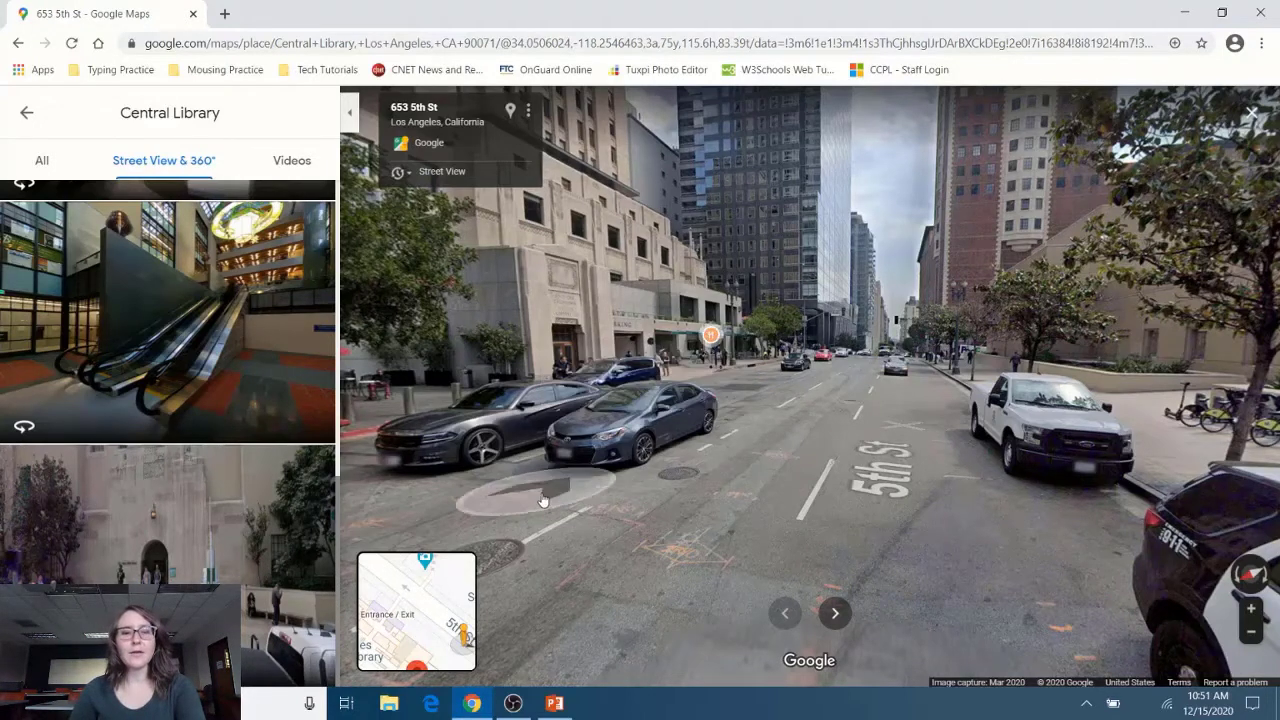
{"action": "mouse_move", "coordinate": [430, 598]}
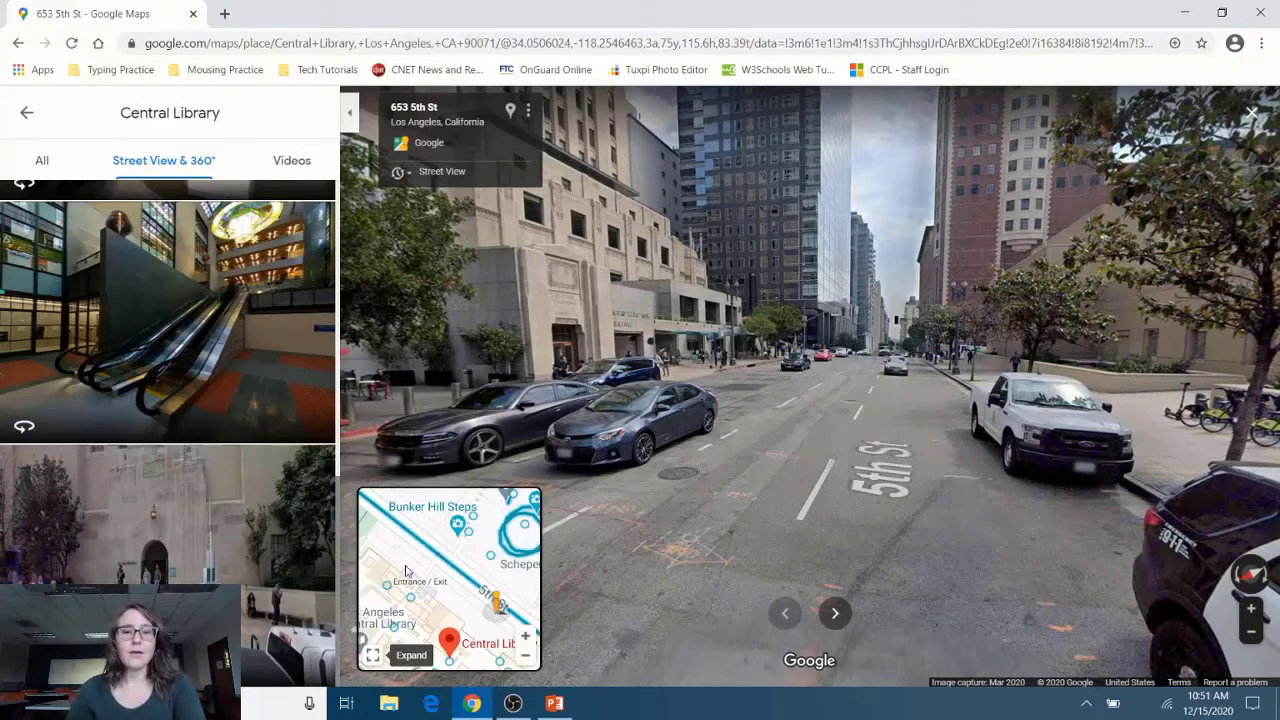
Step: Jump between nearby mini-map panoramas, including the Equinox Downtown LA photo sphere
{"action": "left_click_drag", "start_coordinate": [392, 561], "coordinate": [508, 653]}
{"action": "left_click", "coordinate": [472, 560]}
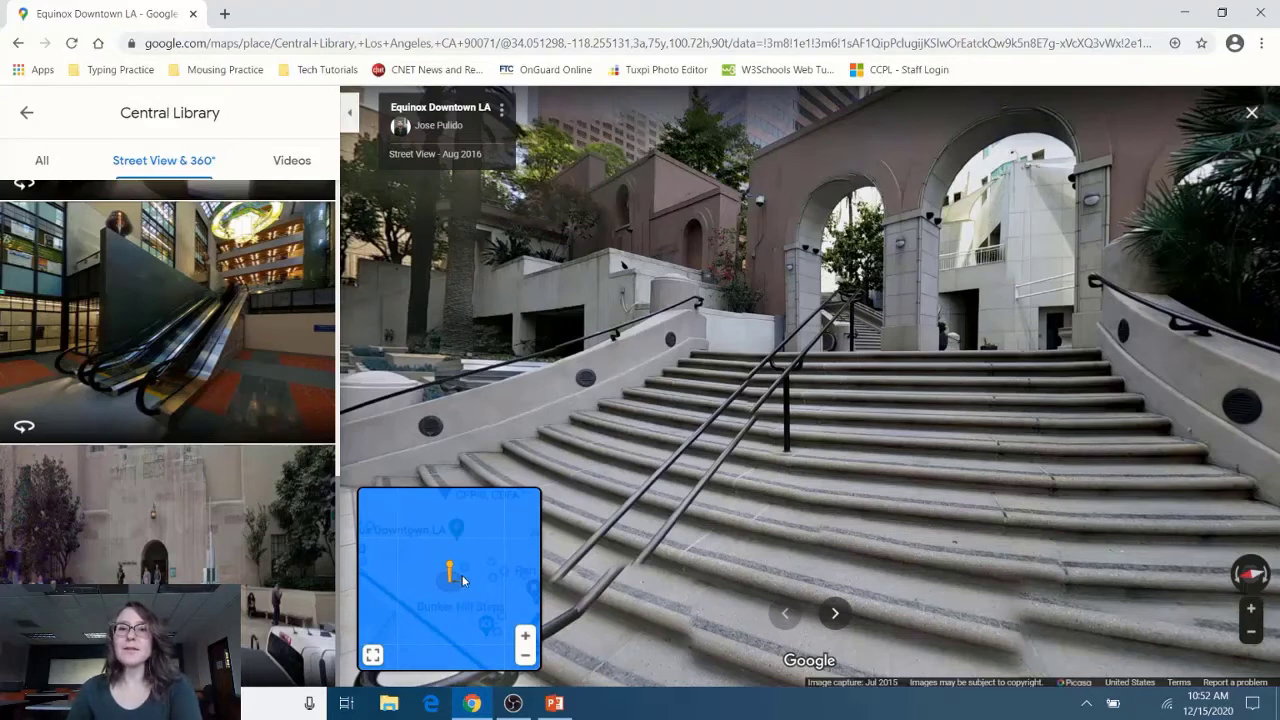
{"action": "left_click", "coordinate": [515, 505]}
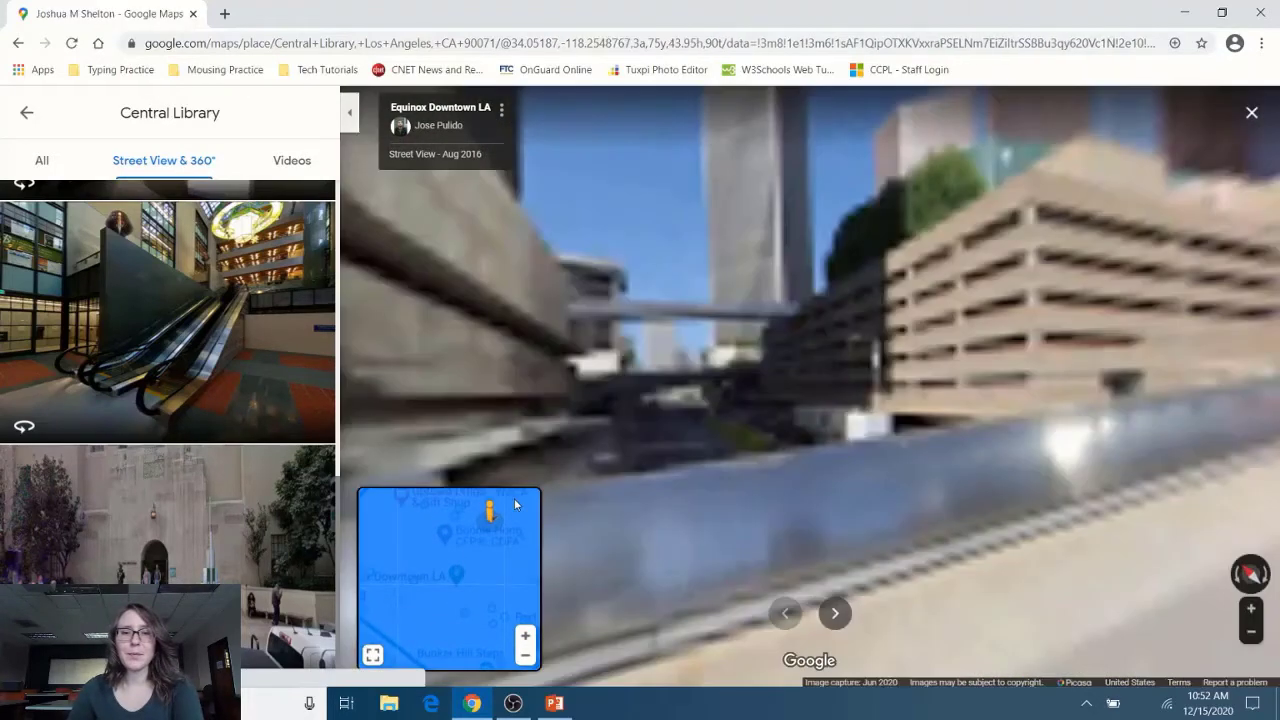
{"action": "mouse_move", "coordinate": [374, 576]}
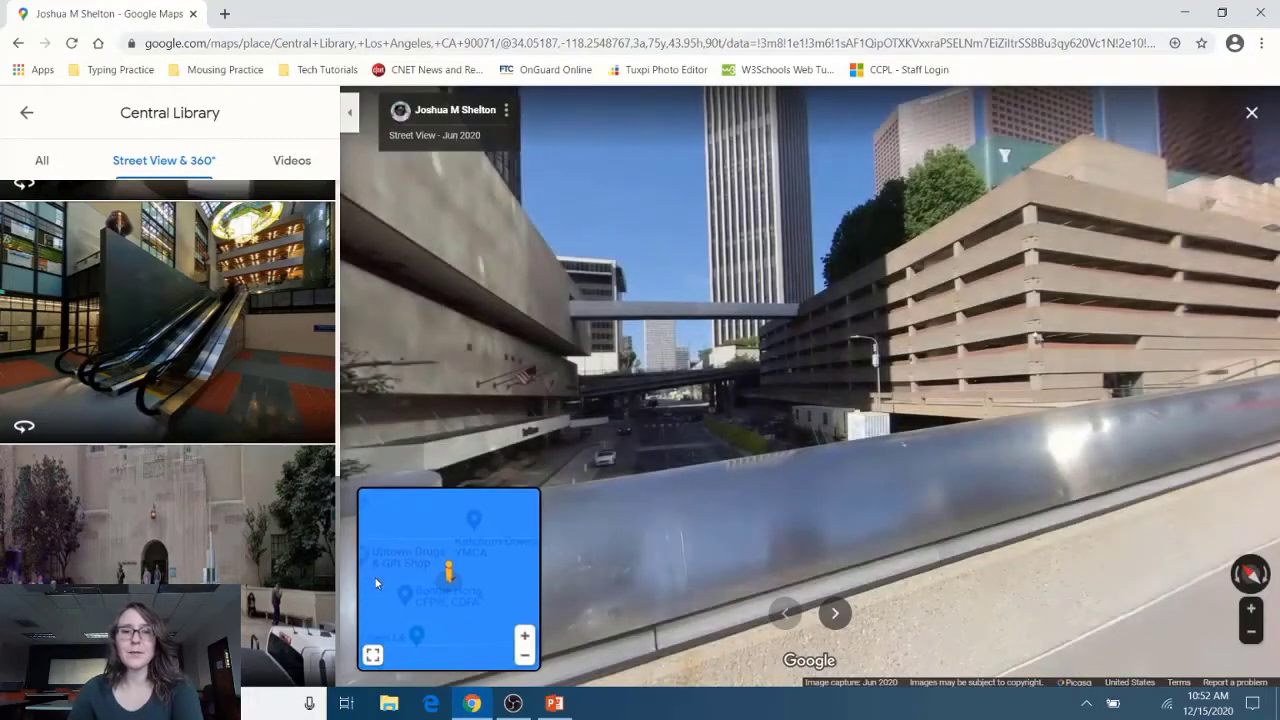
{"action": "left_click", "coordinate": [391, 530]}
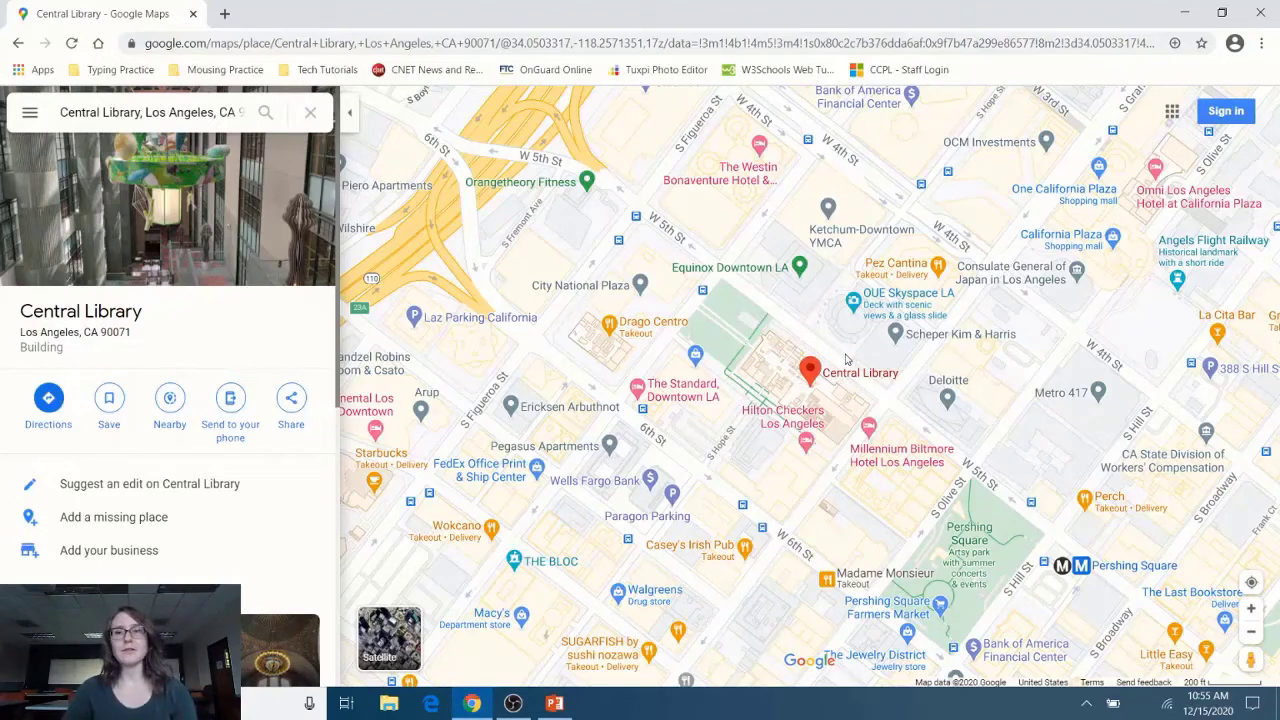
{"action": "mouse_move", "coordinate": [828, 375]}
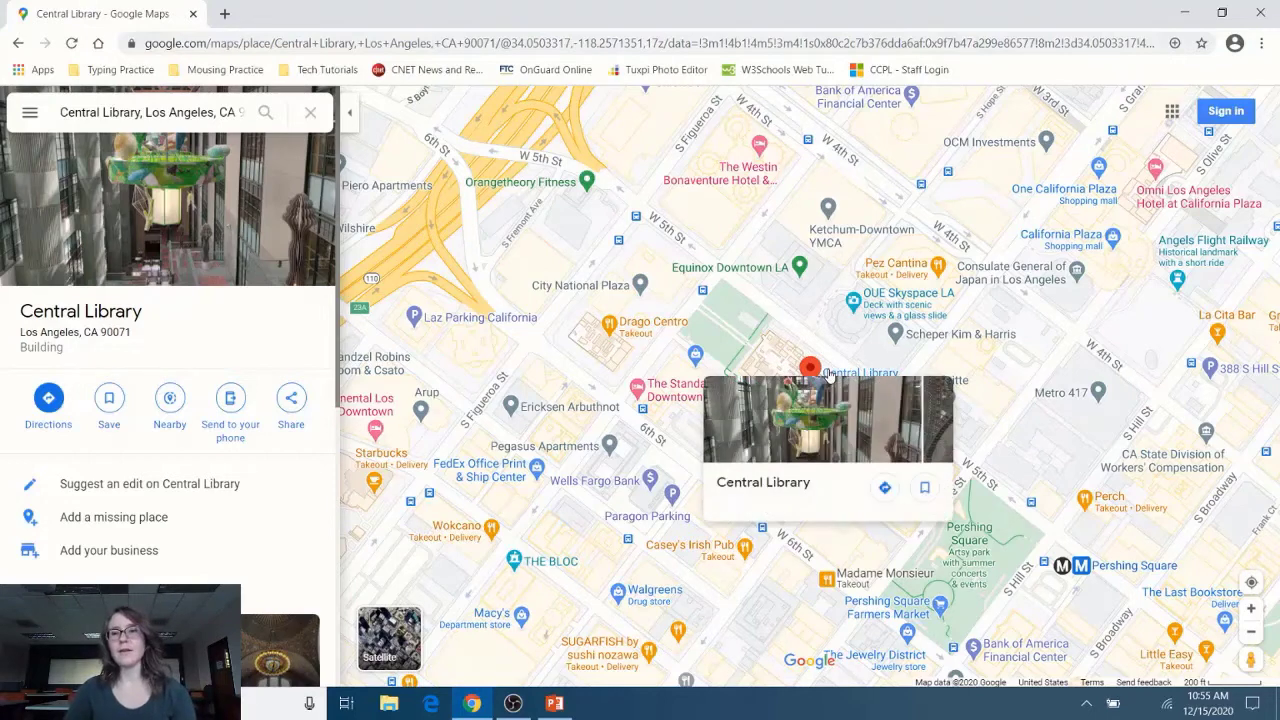
{"action": "mouse_move", "coordinate": [879, 302]}
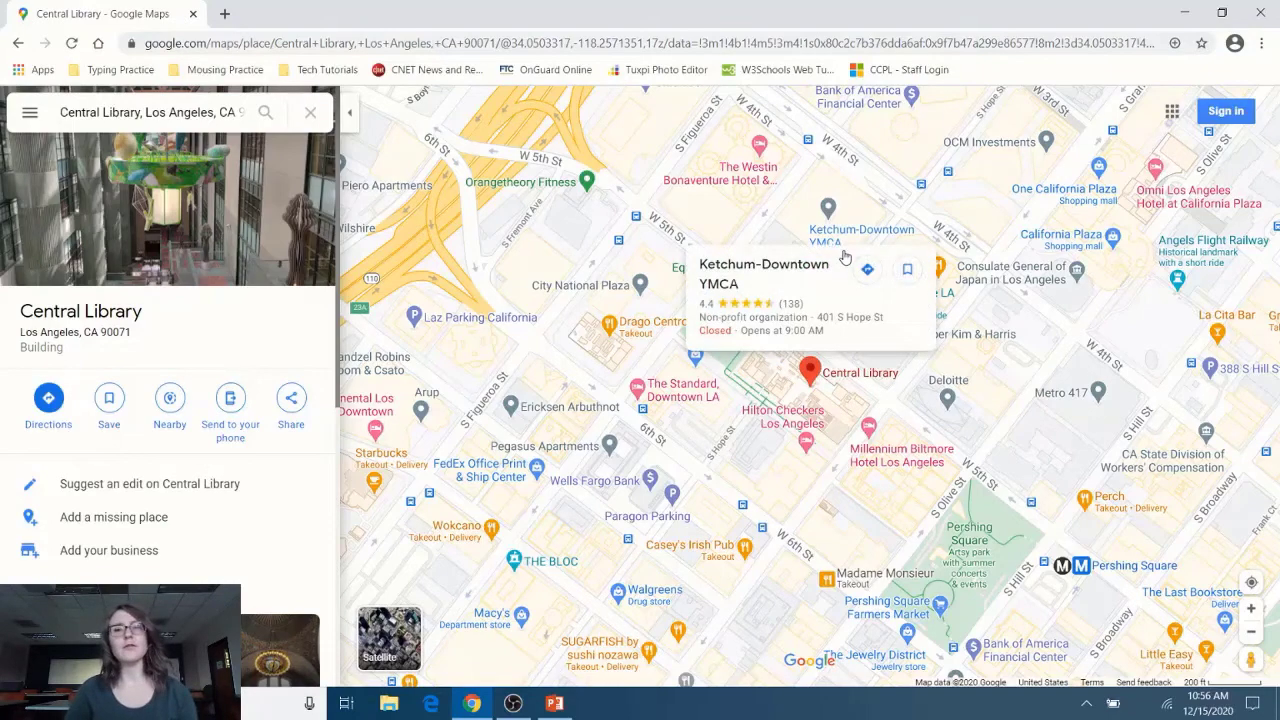
Step: Zoom the map out three levels, then back in two levels around Central Library
{"action": "left_click", "coordinate": [1251, 633]}
{"action": "left_click", "coordinate": [1251, 636]}
{"action": "left_click", "coordinate": [1251, 636]}
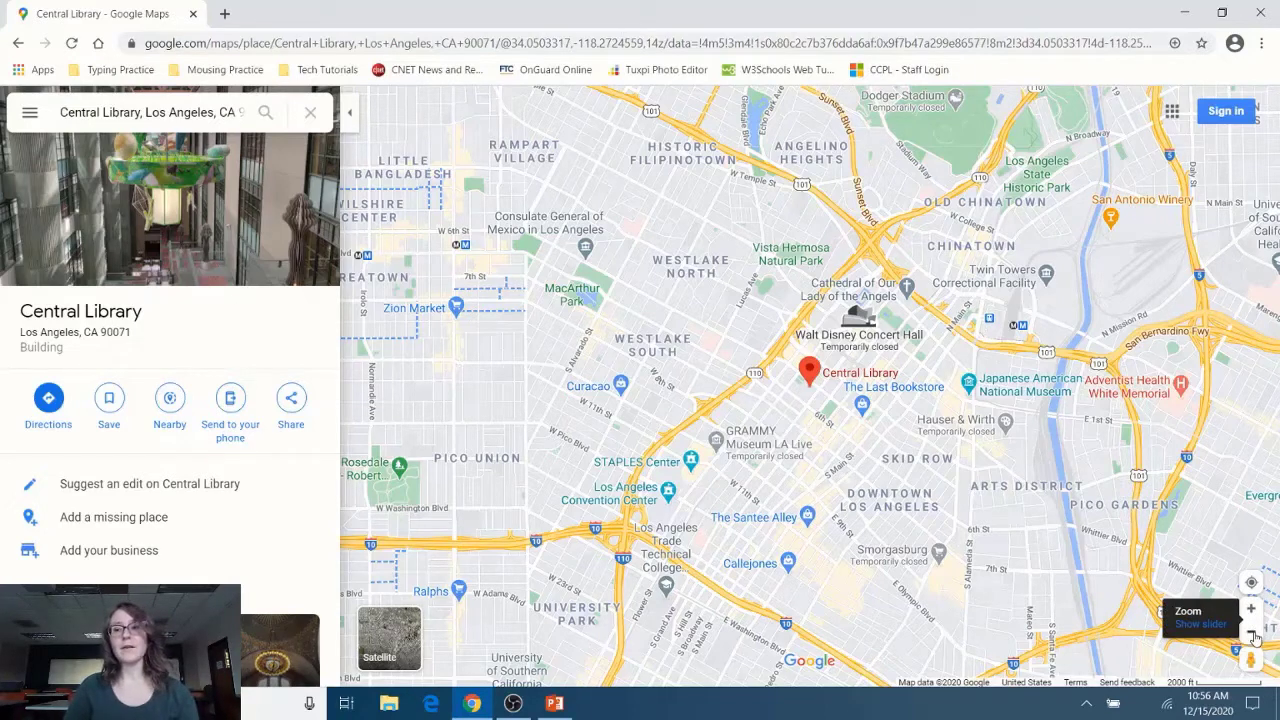
{"action": "left_click", "coordinate": [1252, 612]}
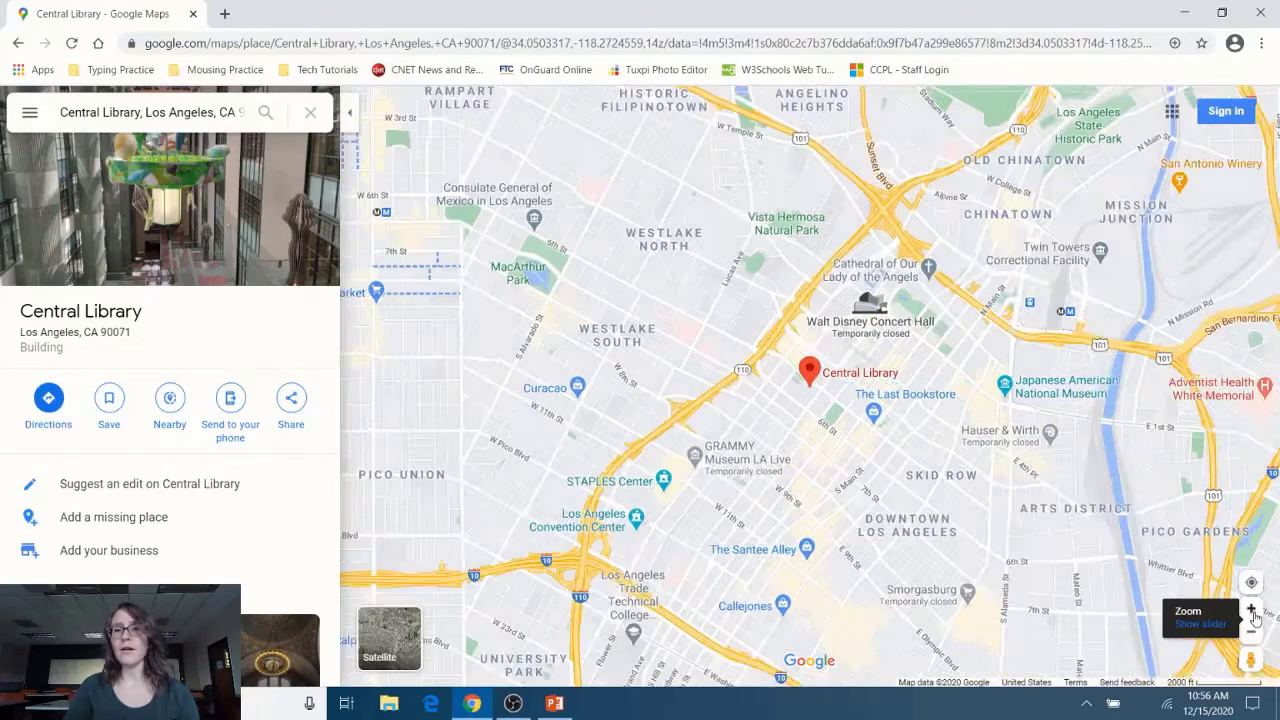
{"action": "left_click", "coordinate": [1252, 612]}
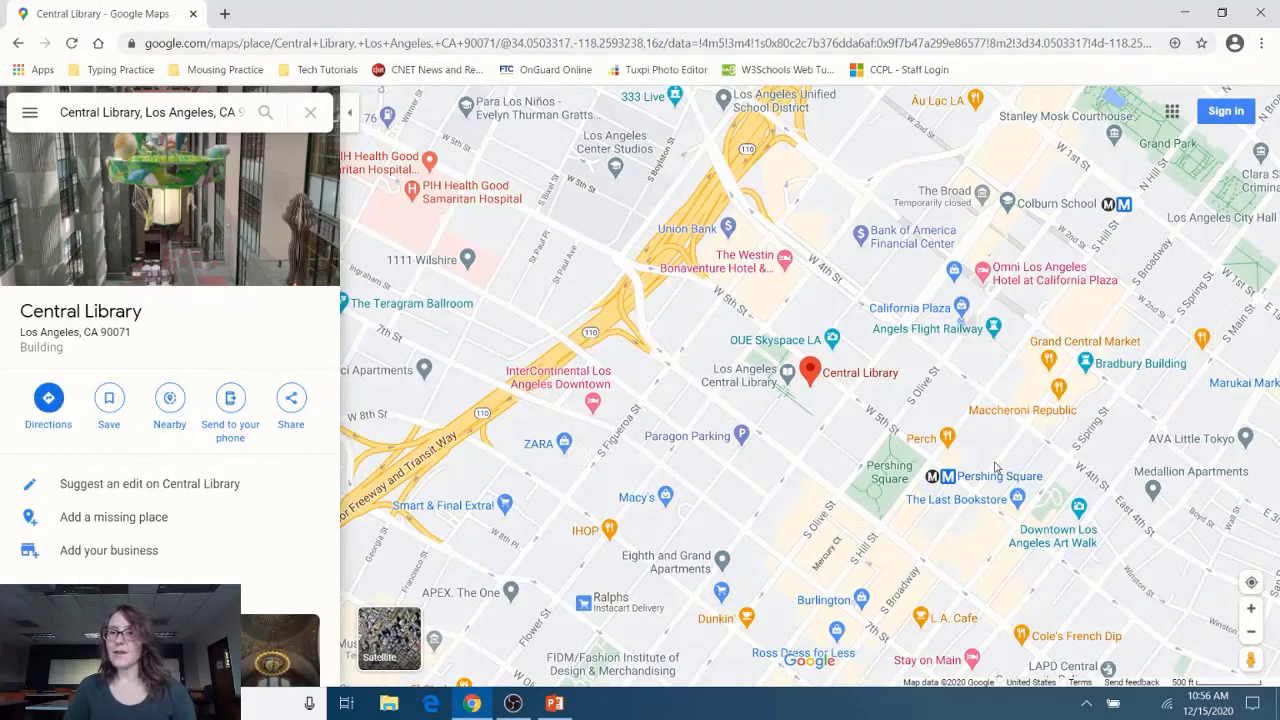
{"action": "mouse_move", "coordinate": [1048, 362]}
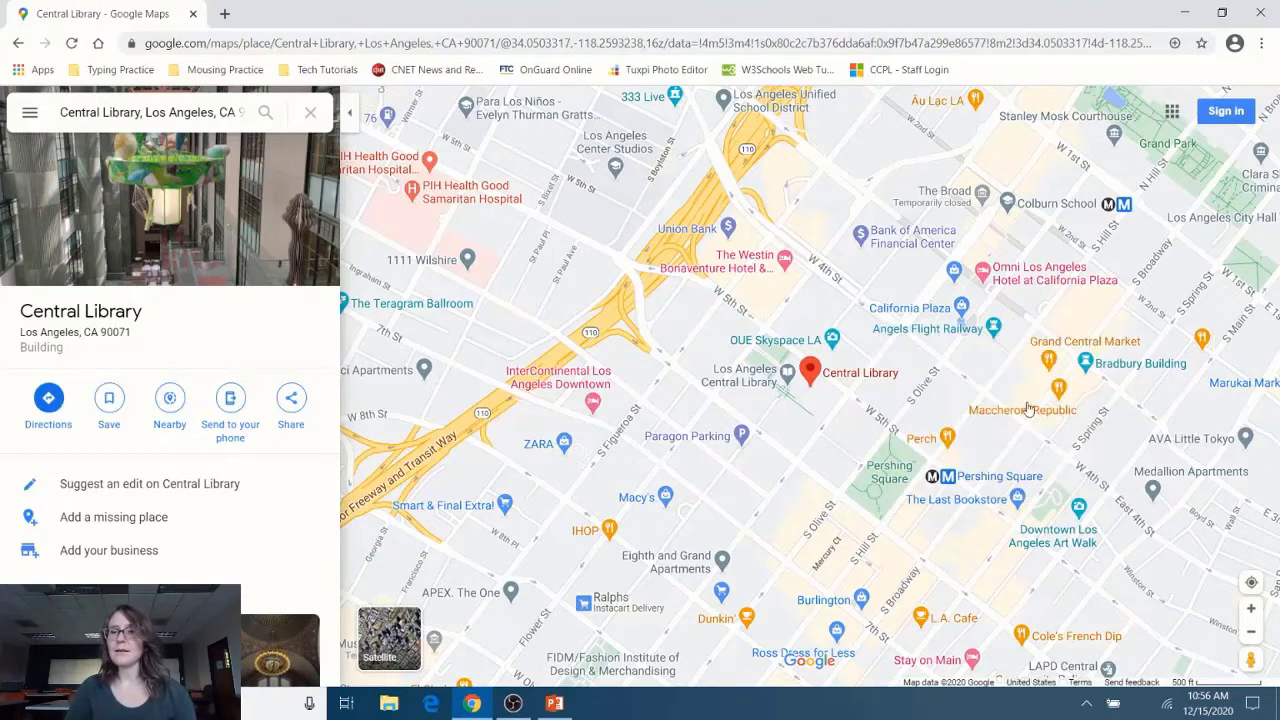
Step: Open Grand Central Market's place details, a 4.5-rated food court, from its map pin
{"action": "left_click", "coordinate": [1050, 369]}
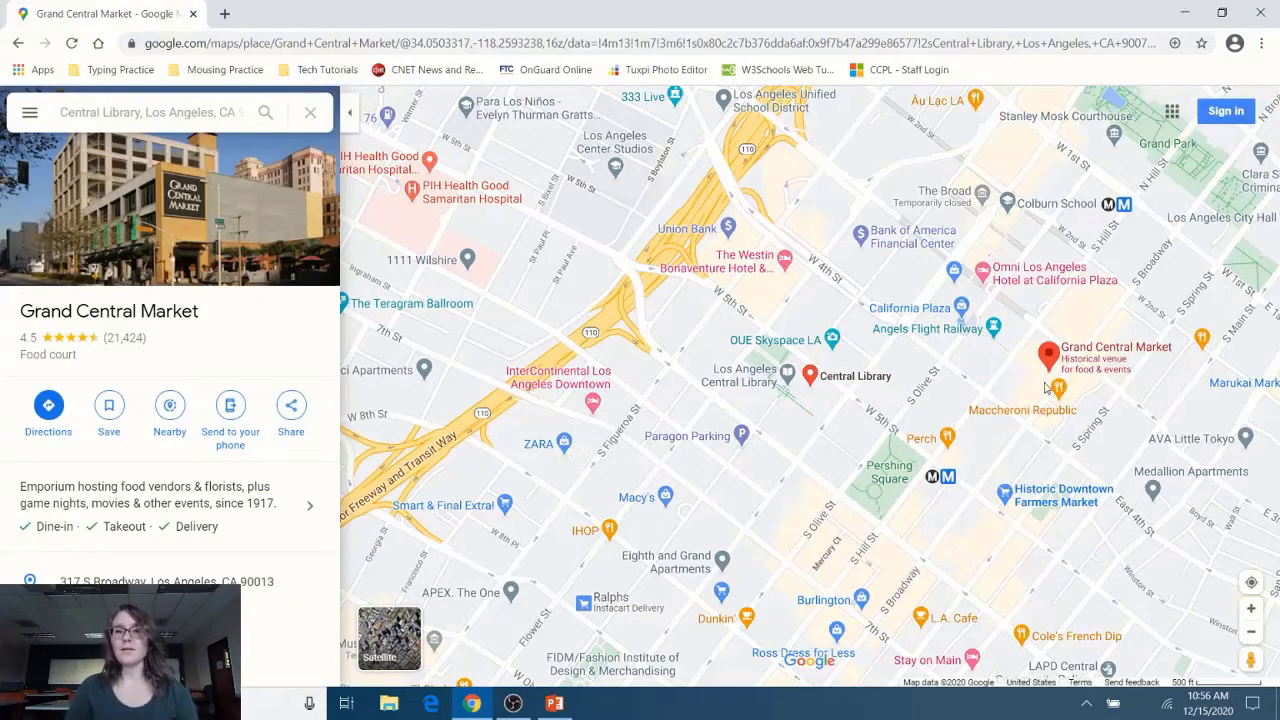
{"action": "mouse_move", "coordinate": [1059, 389]}
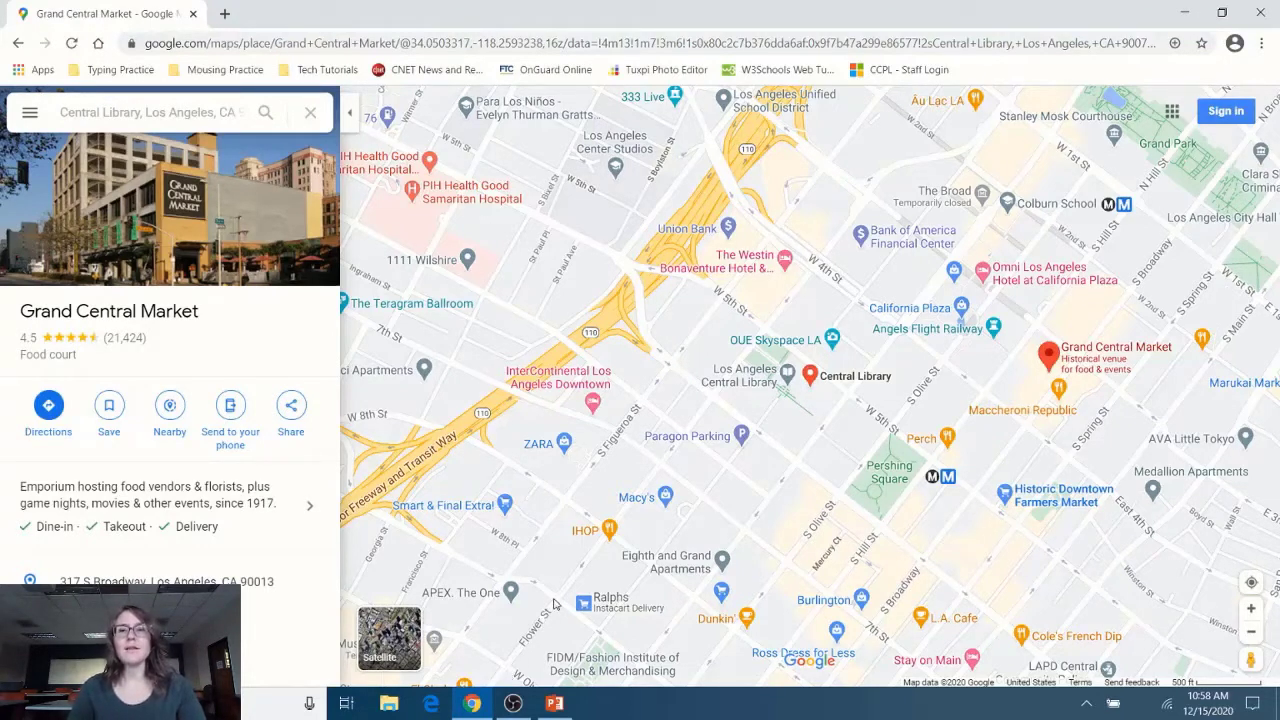
Step: Reopen Central Library's place details and try to save it to your places
{"action": "left_click", "coordinate": [812, 386]}
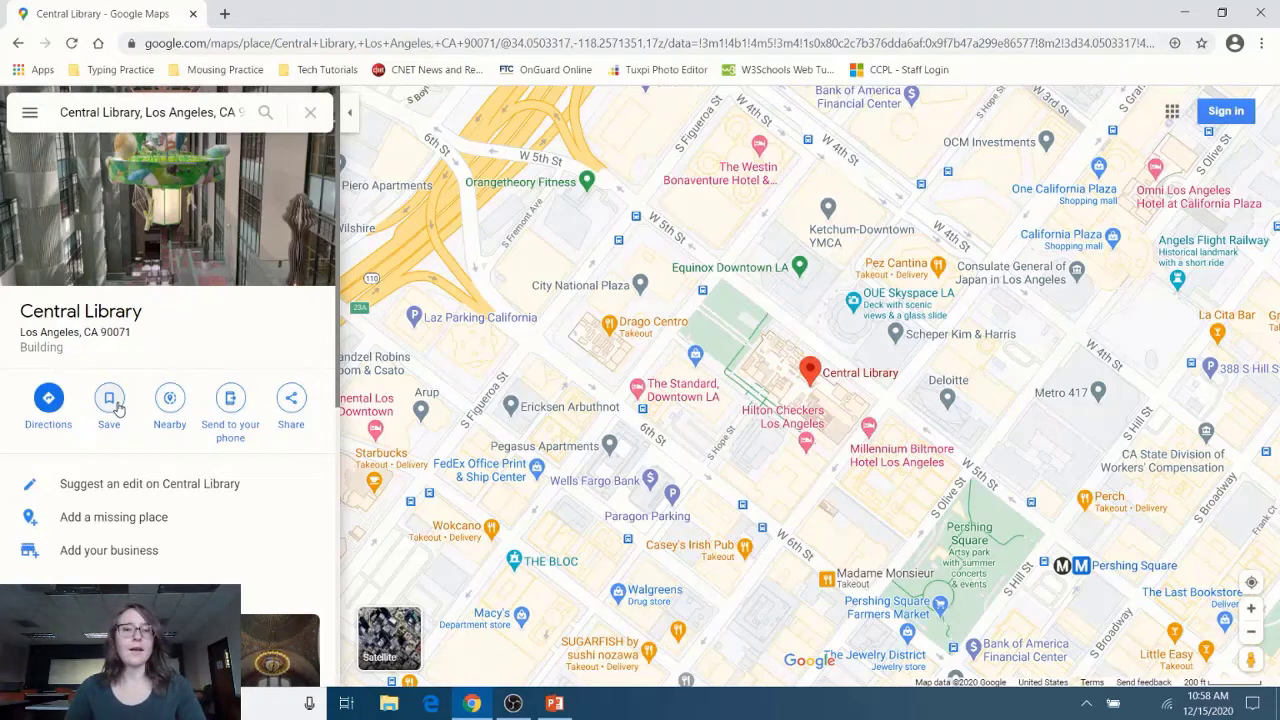
{"action": "left_click", "coordinate": [117, 407]}
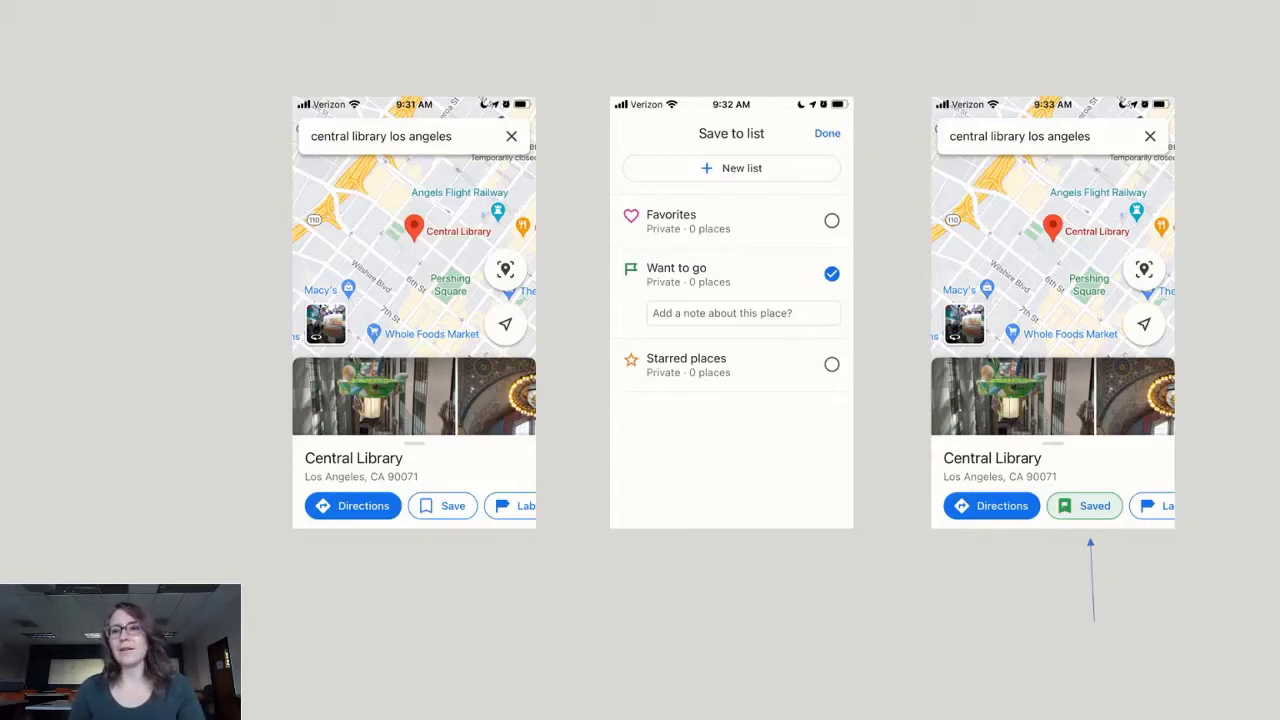
Step: Advance the slideshow to the 'Finding Directions' section title slide
{"action": "key", "text": "Right"}
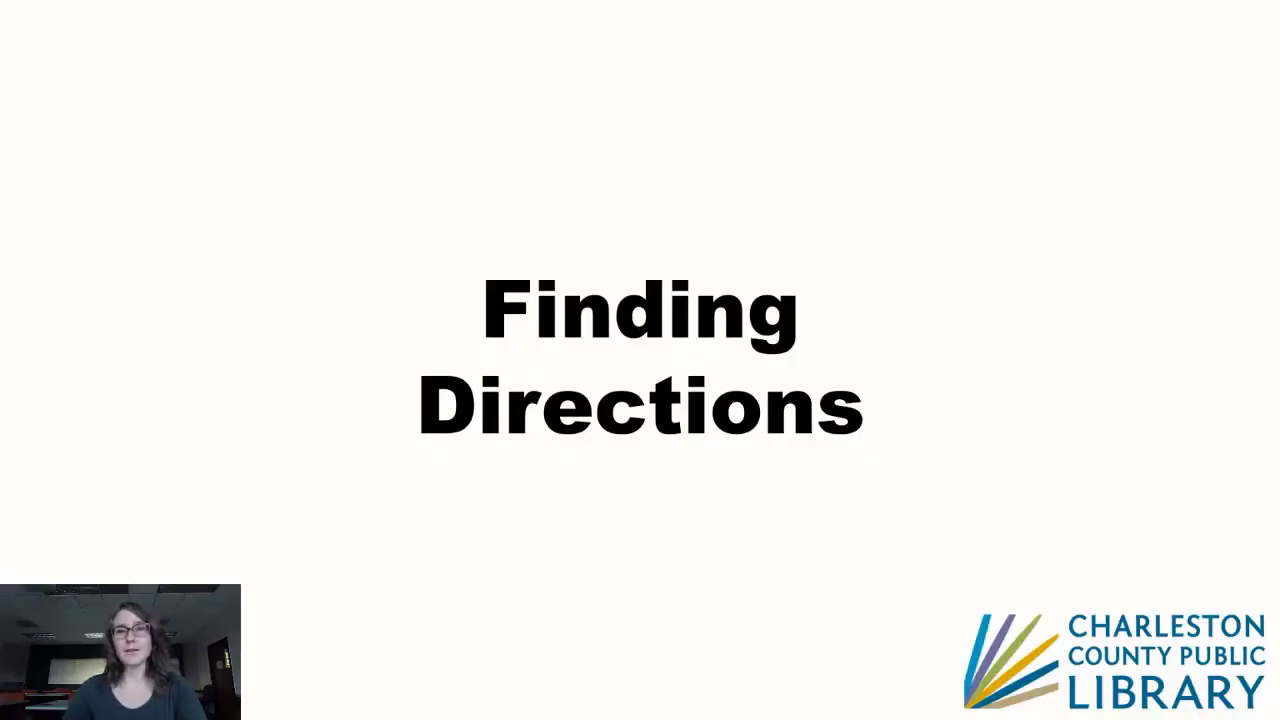
Step: Leave the PowerPoint slideshow and return to Chrome showing Central Library in Google Maps
{"action": "left_click", "coordinate": [474, 704]}
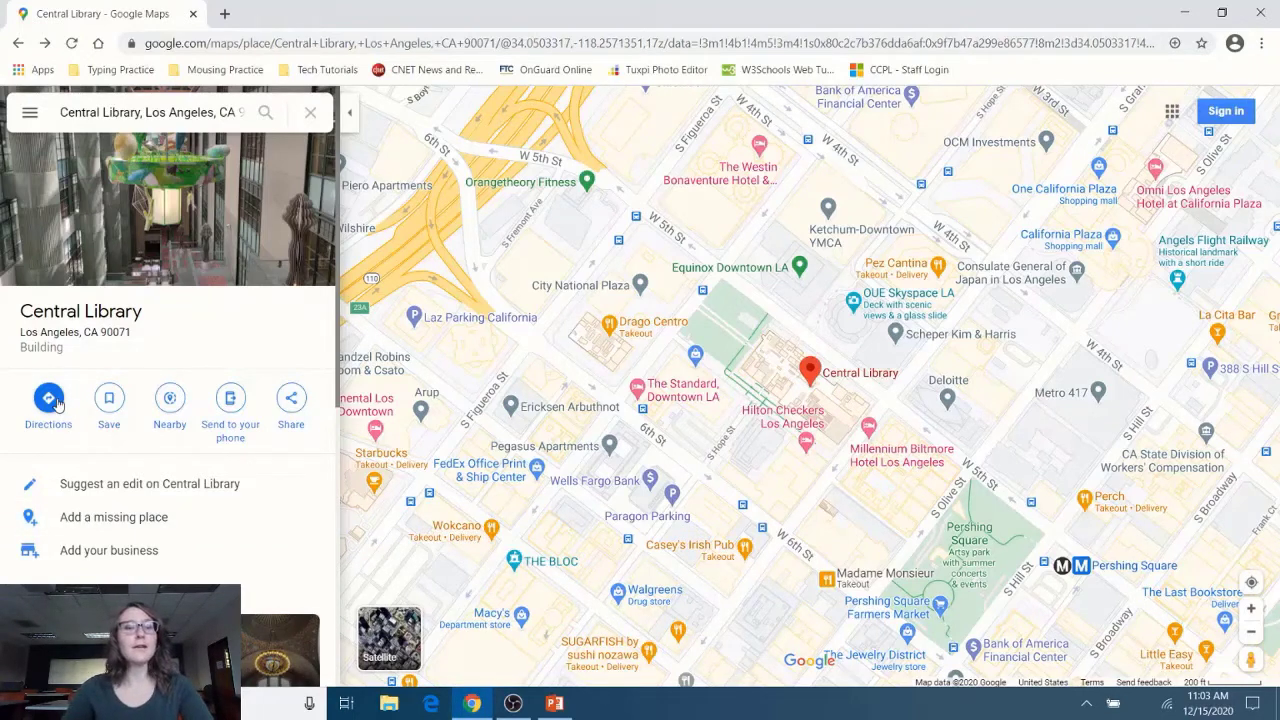
Step: Start directions with Central Library, Los Angeles, CA 90071 as the destination
{"action": "left_click", "coordinate": [57, 403]}
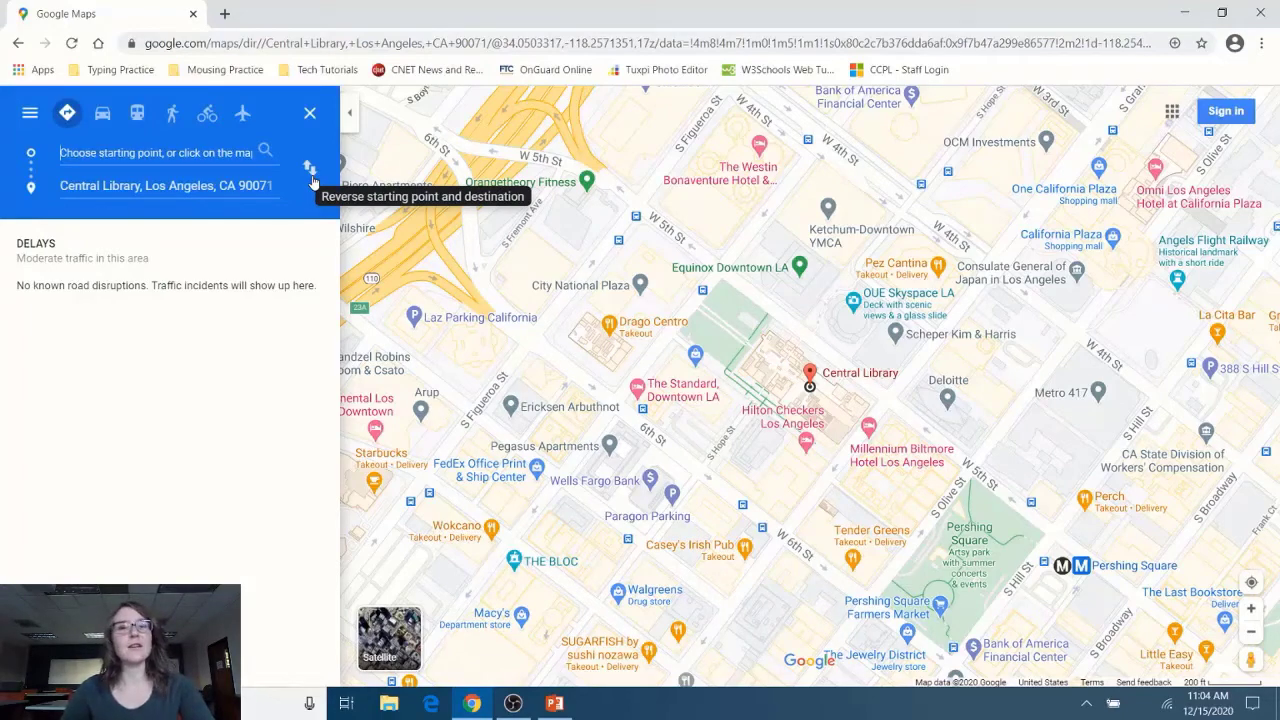
Step: Swap the route ends so Central Library becomes the starting point
{"action": "left_click", "coordinate": [310, 170]}
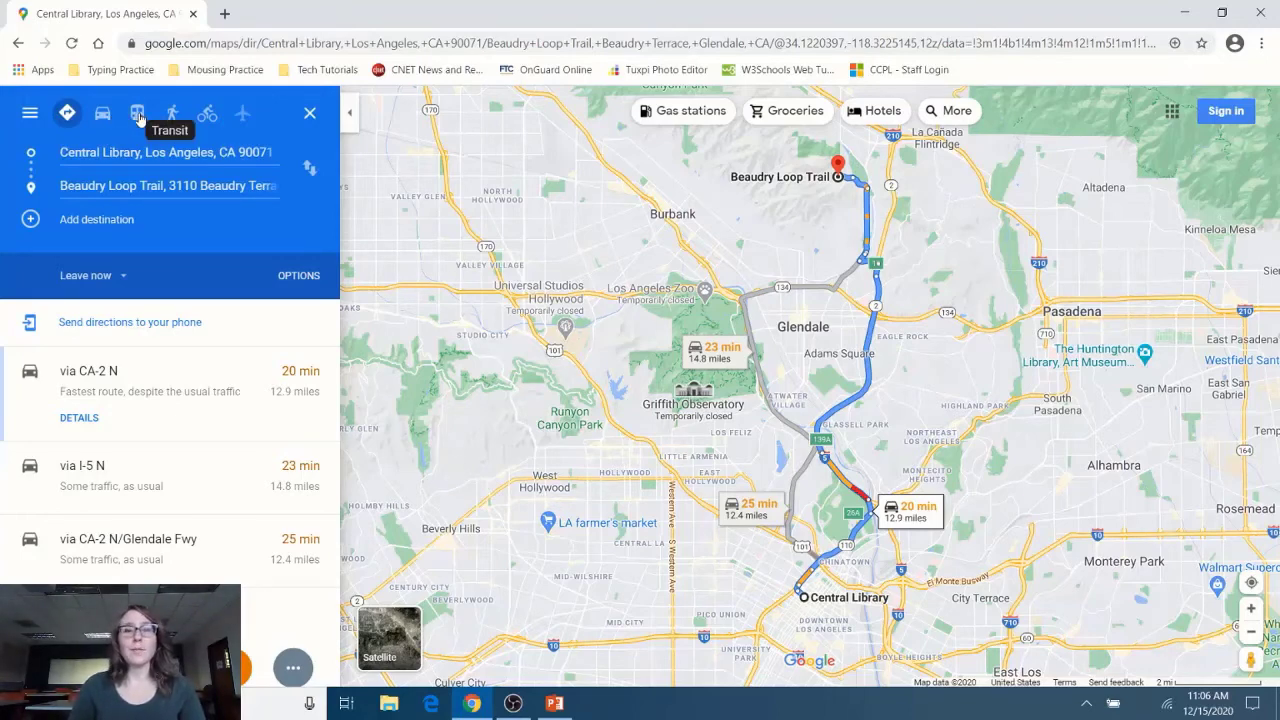
Step: Compare transit routes, then show turn-by-turn details for the 20 min, 12.9-mile CA-2 N route
{"action": "left_click", "coordinate": [138, 114]}
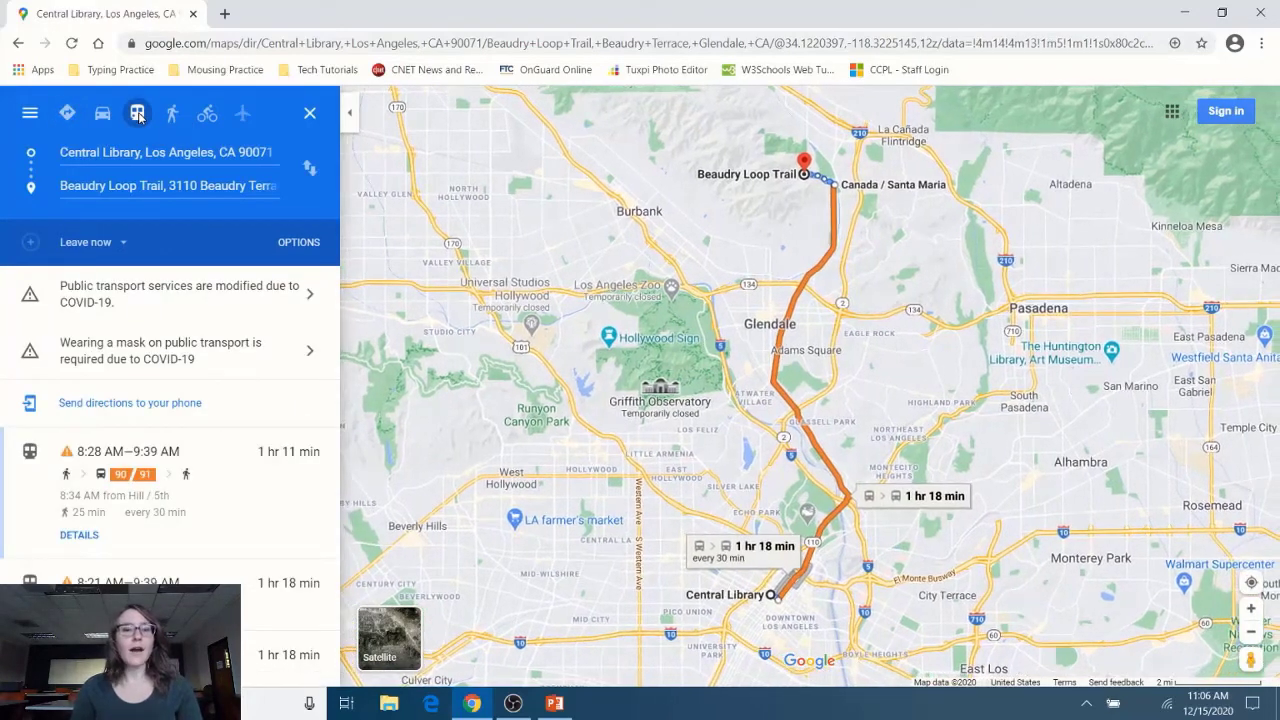
{"action": "scroll", "coordinate": [214, 508], "scroll_direction": "down", "scroll_amount": 2}
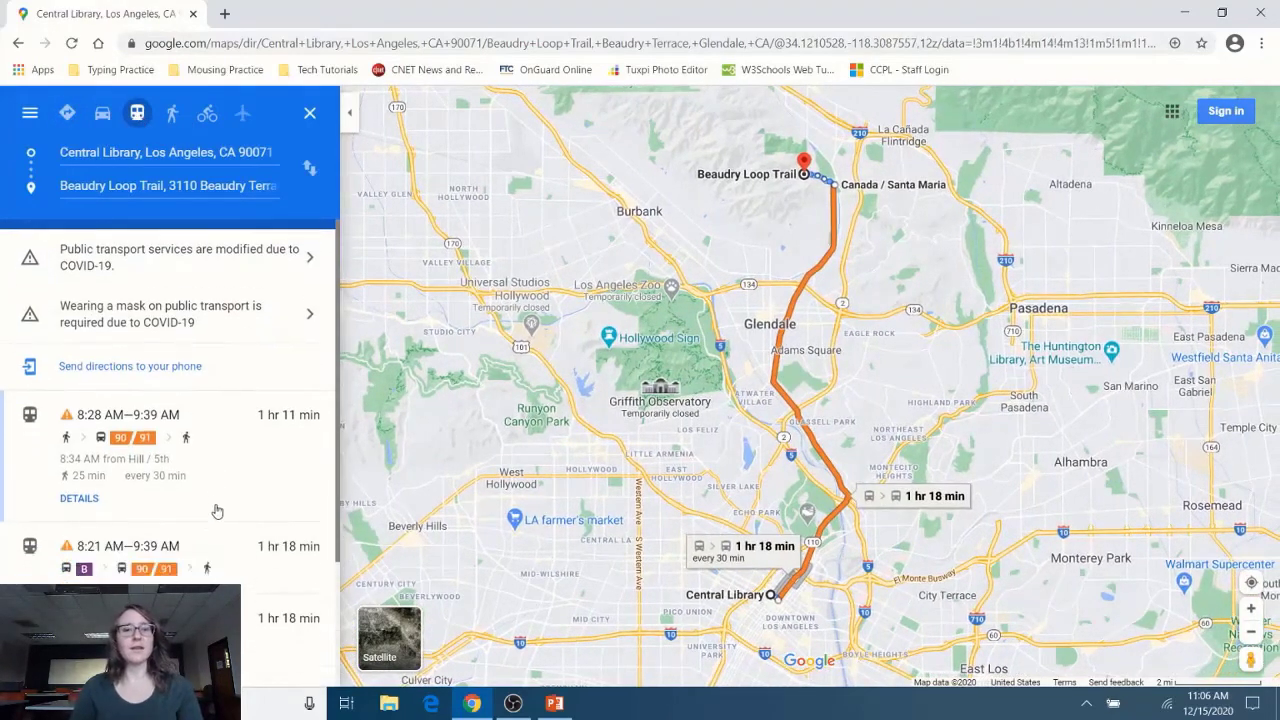
{"action": "scroll", "coordinate": [217, 511], "scroll_direction": "up", "scroll_amount": 1}
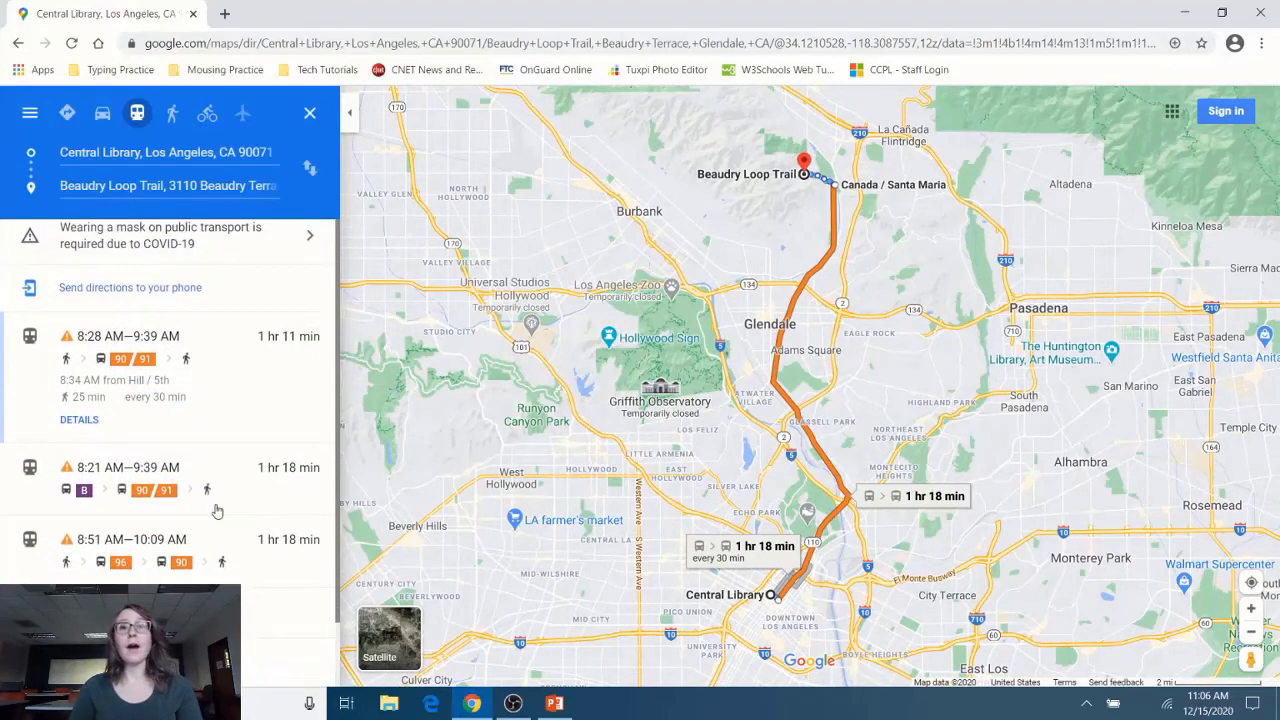
{"action": "scroll", "coordinate": [217, 511], "scroll_direction": "down", "scroll_amount": 1}
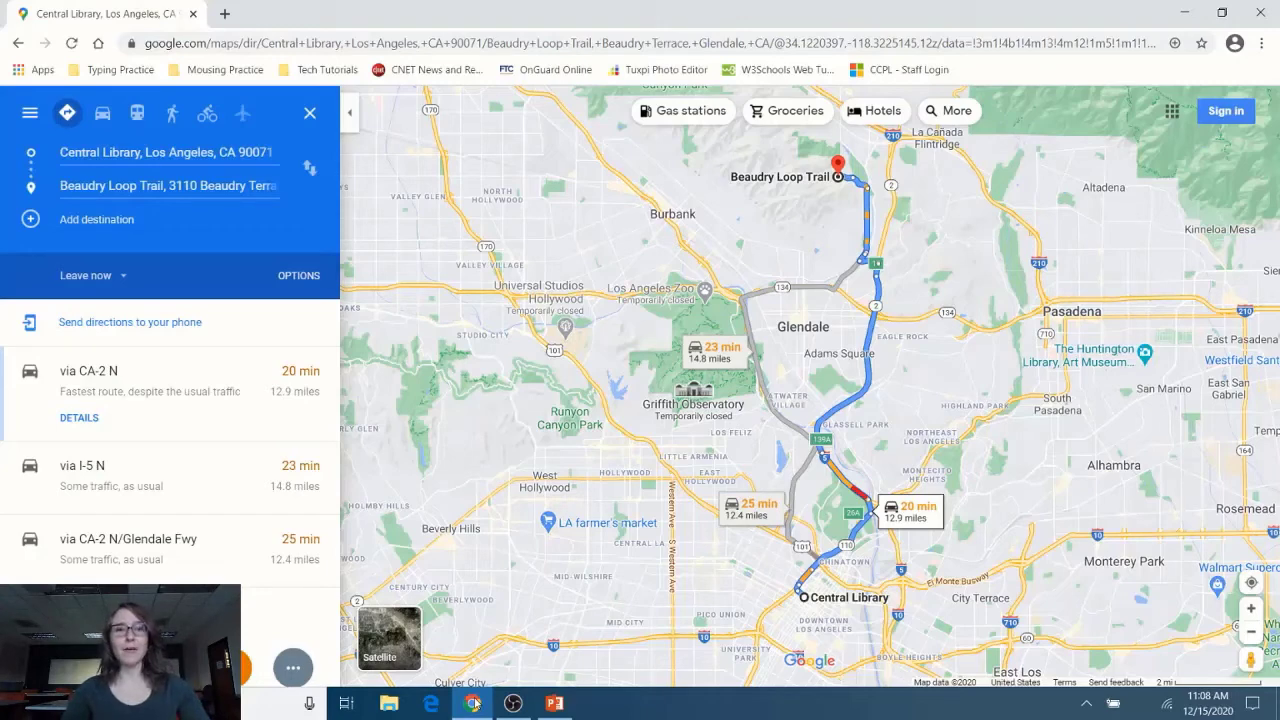
{"action": "left_click", "coordinate": [180, 408]}
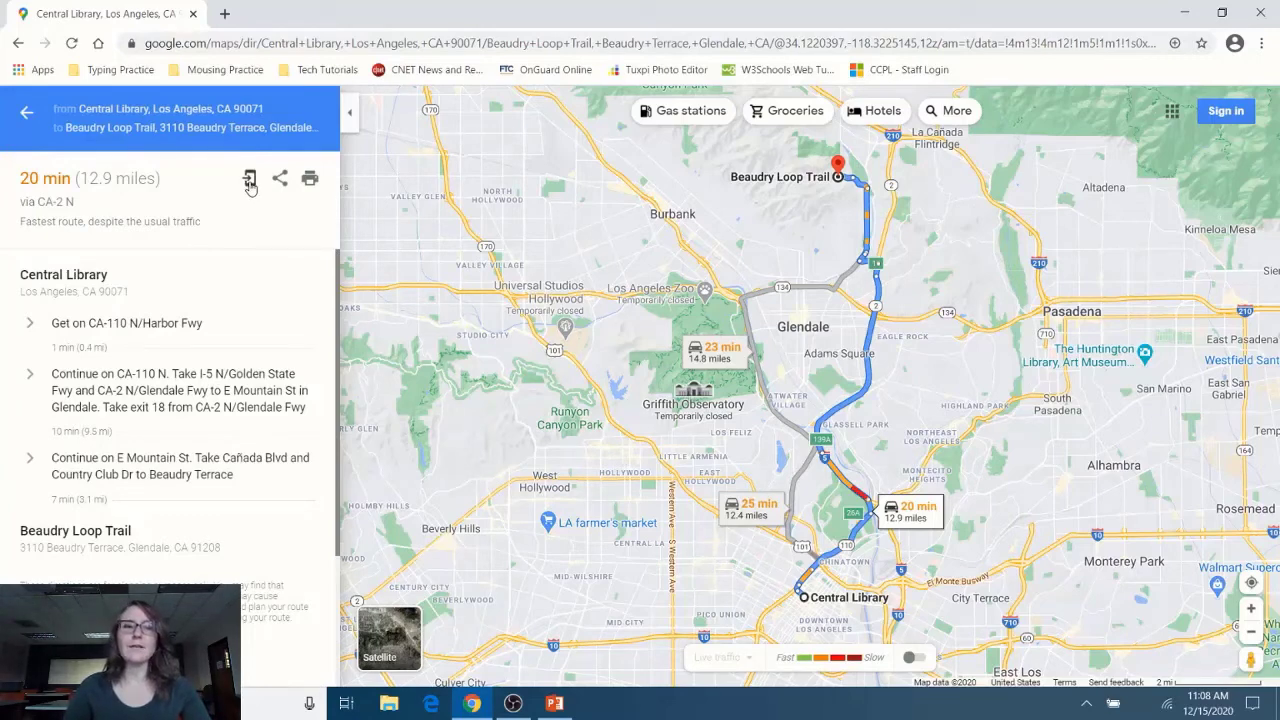
{"action": "left_click", "coordinate": [250, 182]}
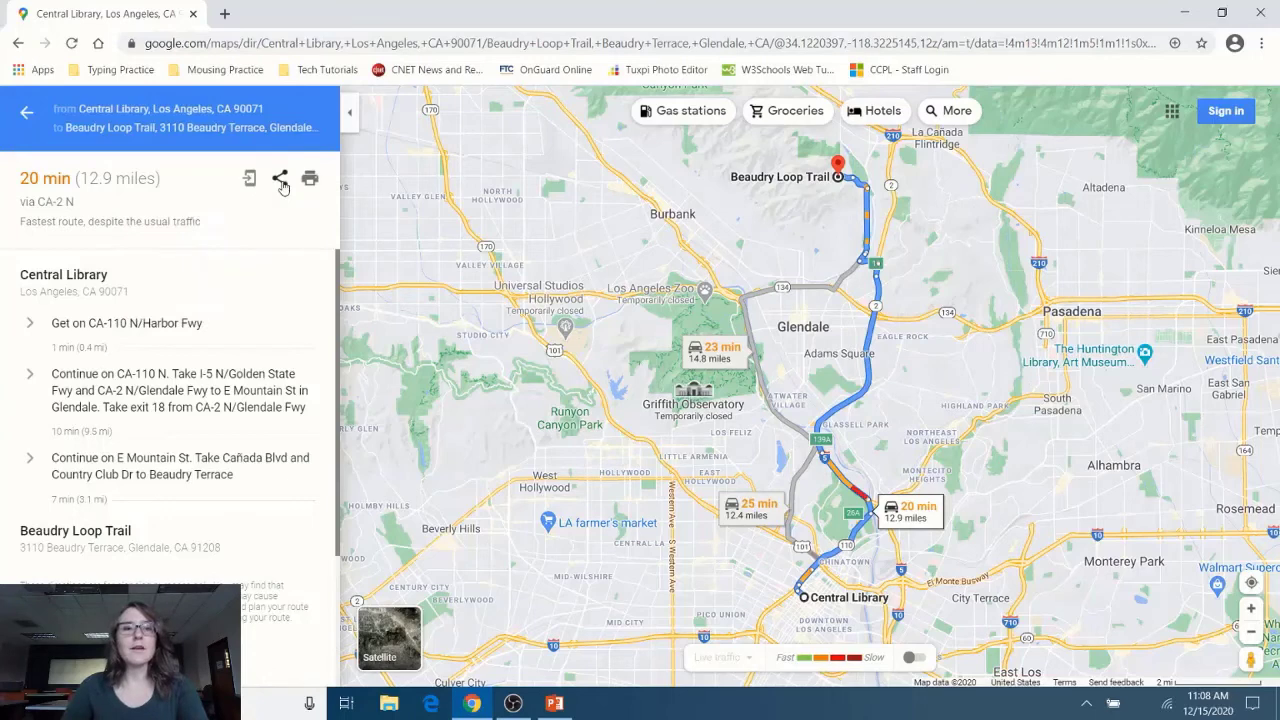
{"action": "left_click", "coordinate": [281, 182]}
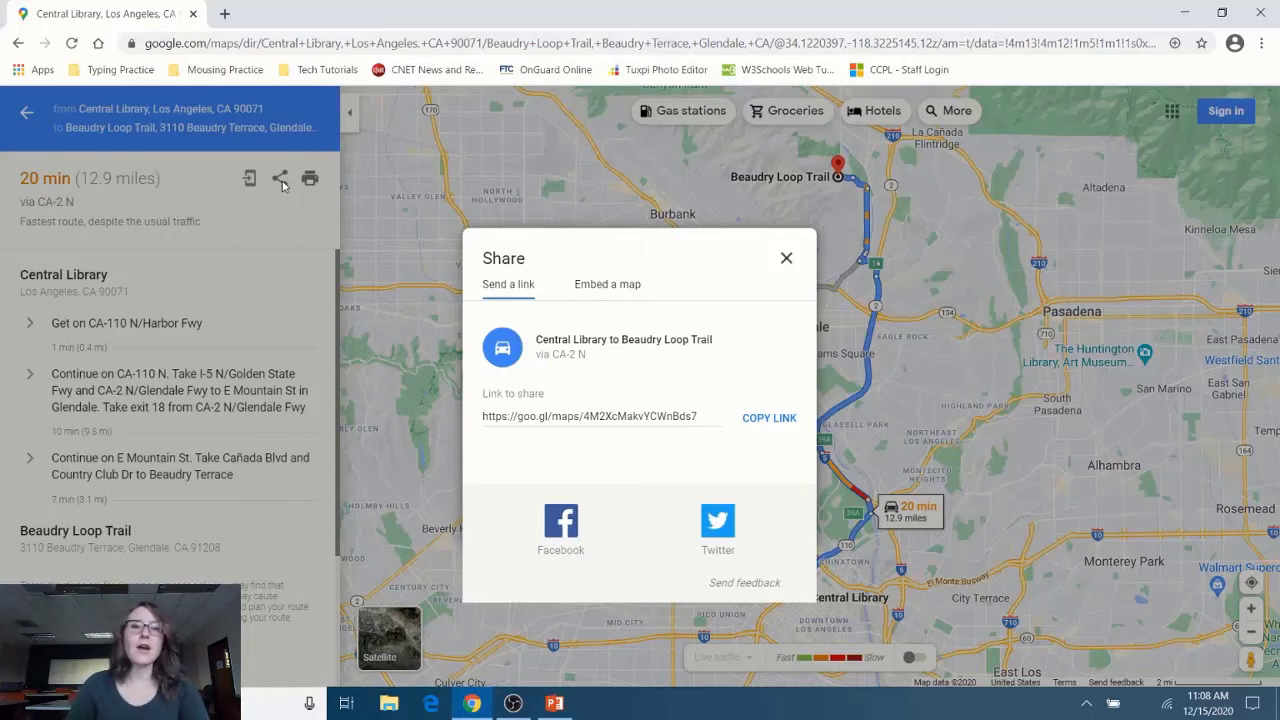
{"action": "left_click", "coordinate": [787, 259]}
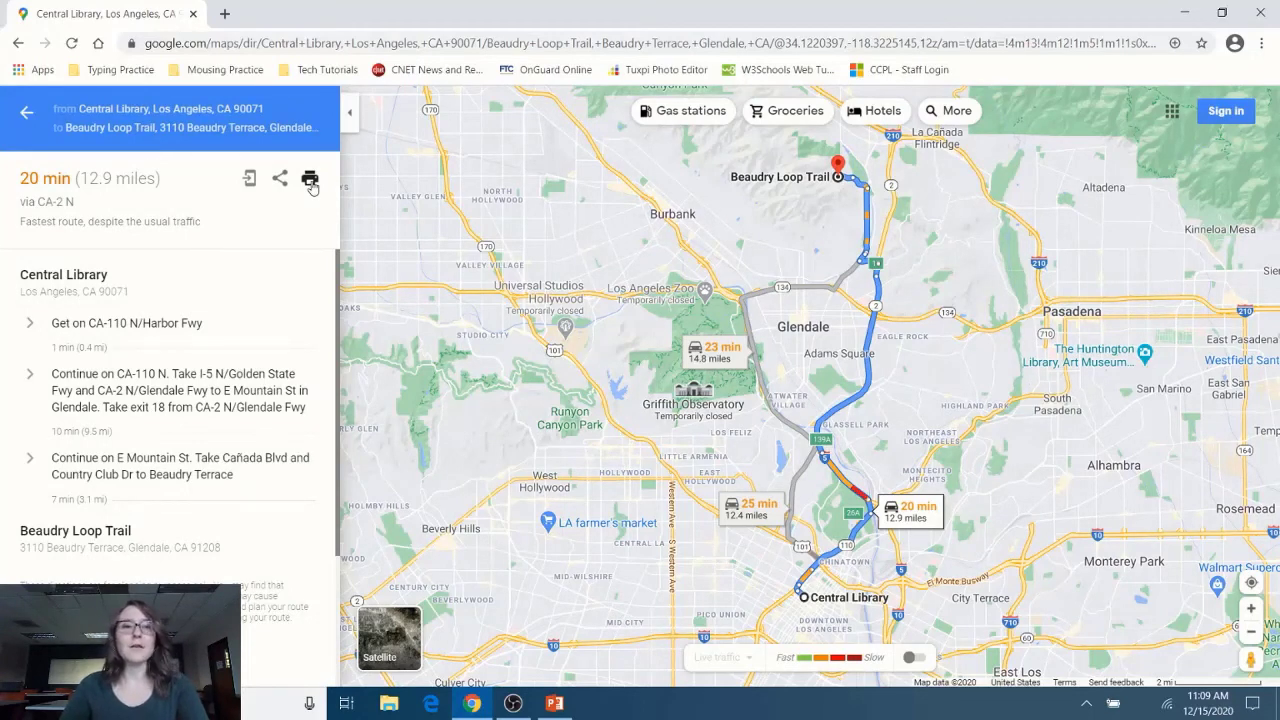
Step: Open a text-only print preview of the Central Library to Beaudry Loop Trail directions
{"action": "left_click", "coordinate": [311, 182]}
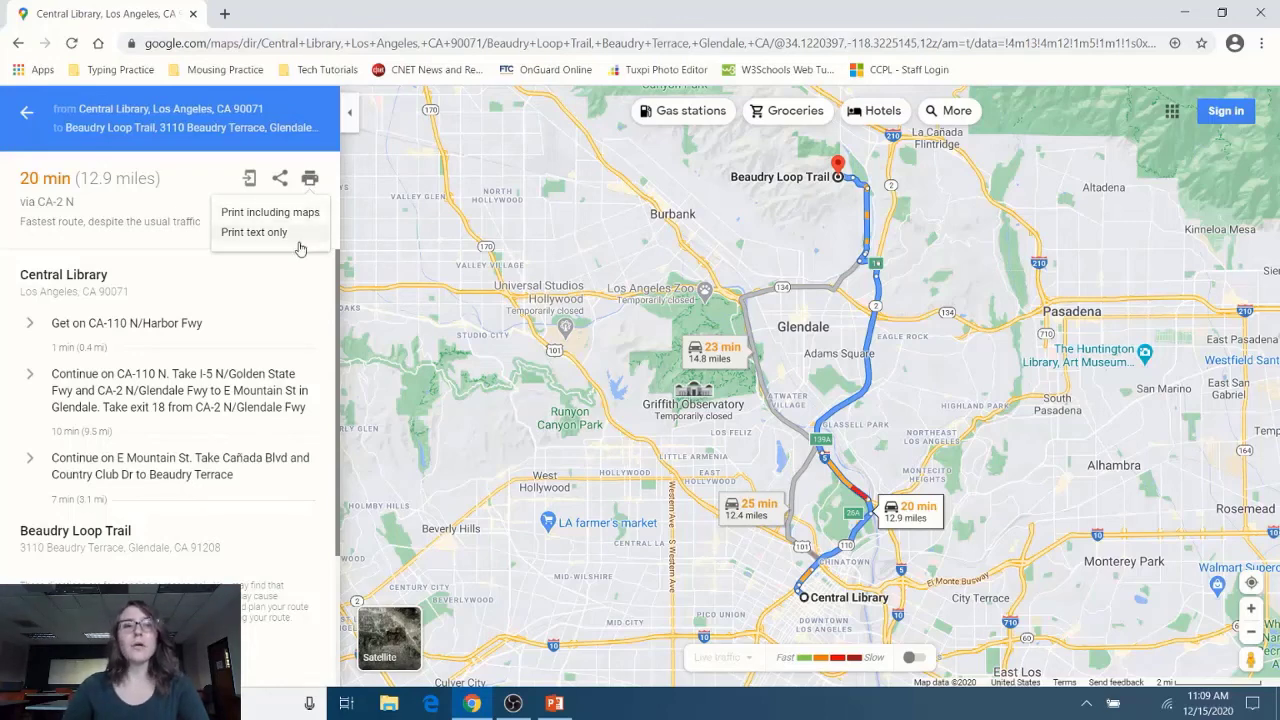
{"action": "left_click", "coordinate": [299, 244]}
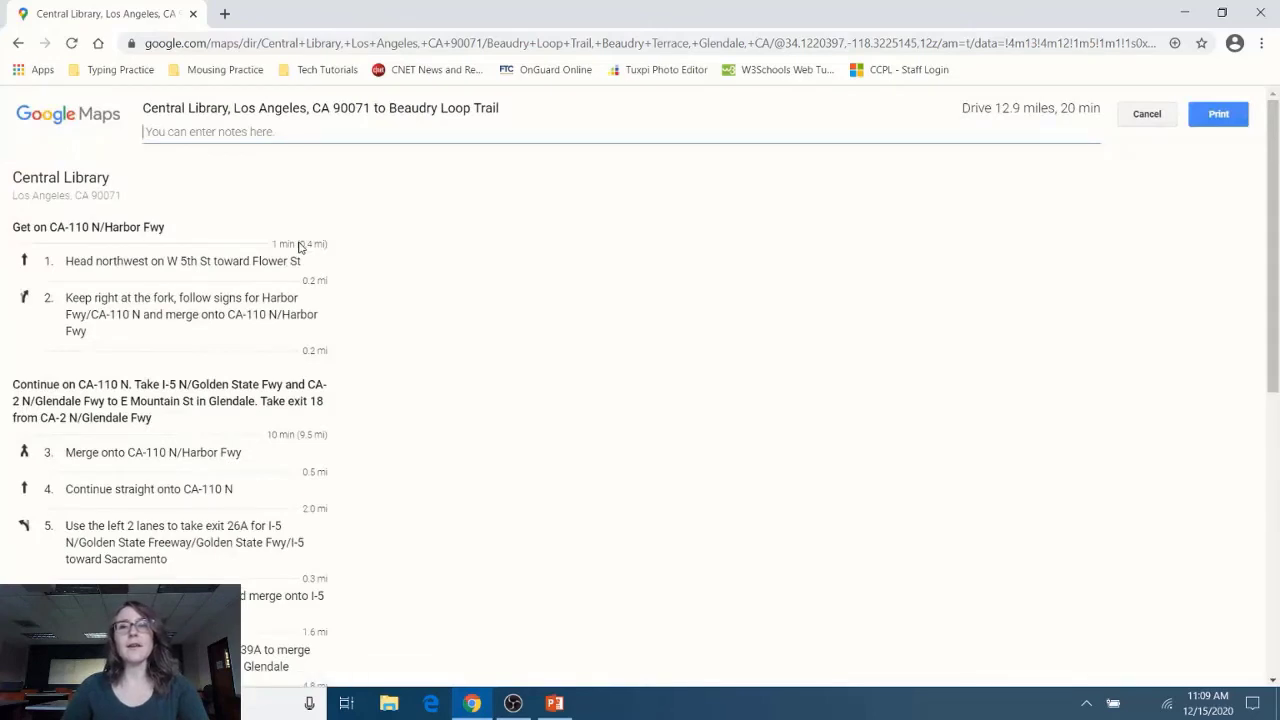